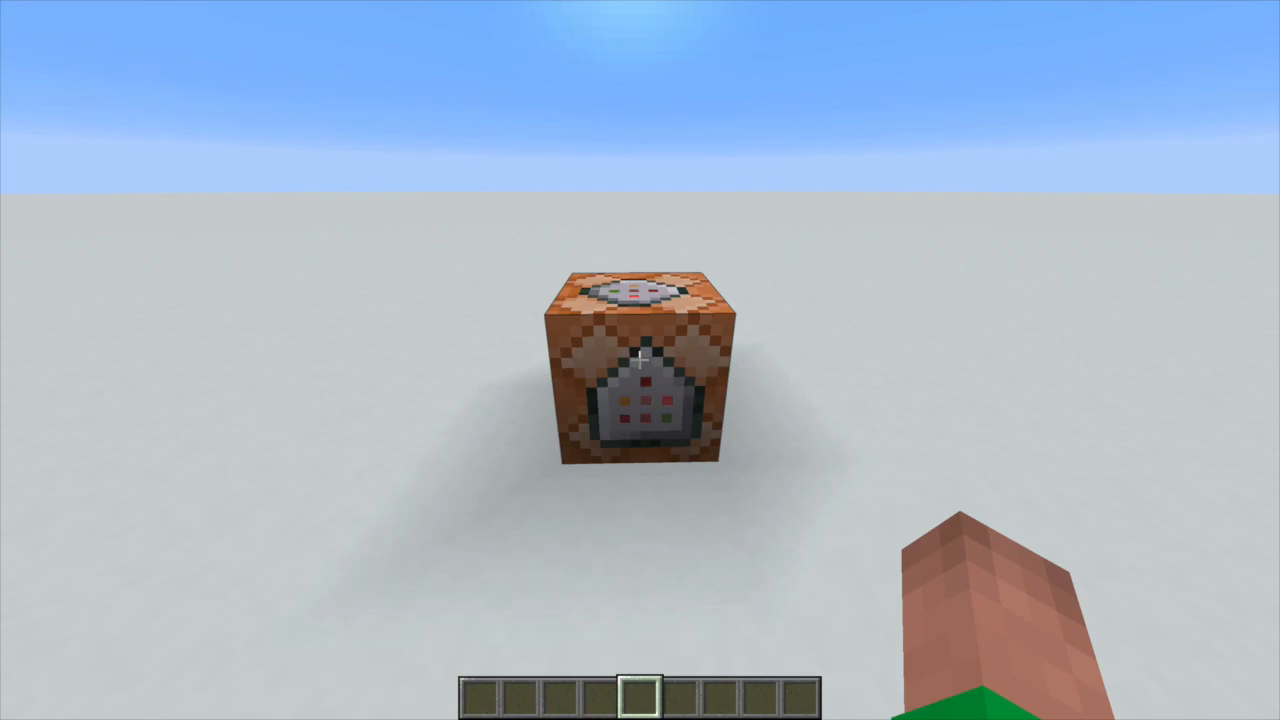
Step: Open the command block and set its command to /clear @a, choosing @a from the selector suggestions
{"action": "right_click", "coordinate": [640, 360]}
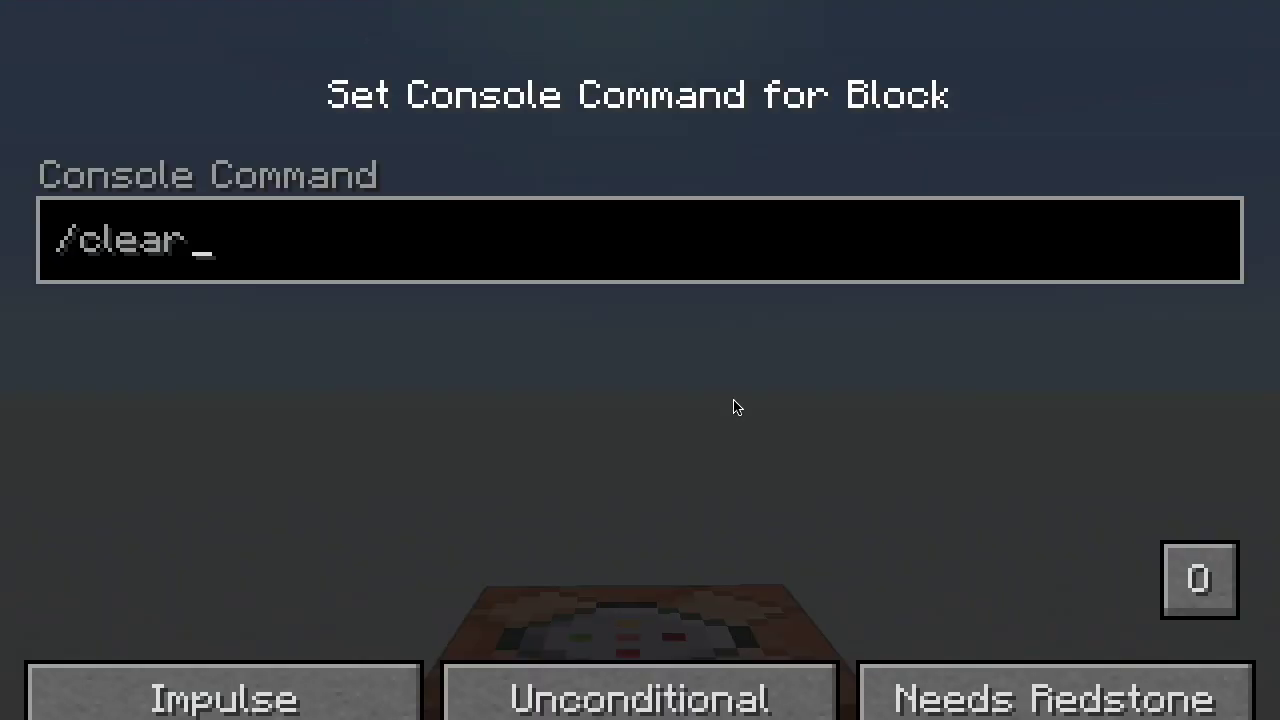
{"action": "type", "text": "@a"}
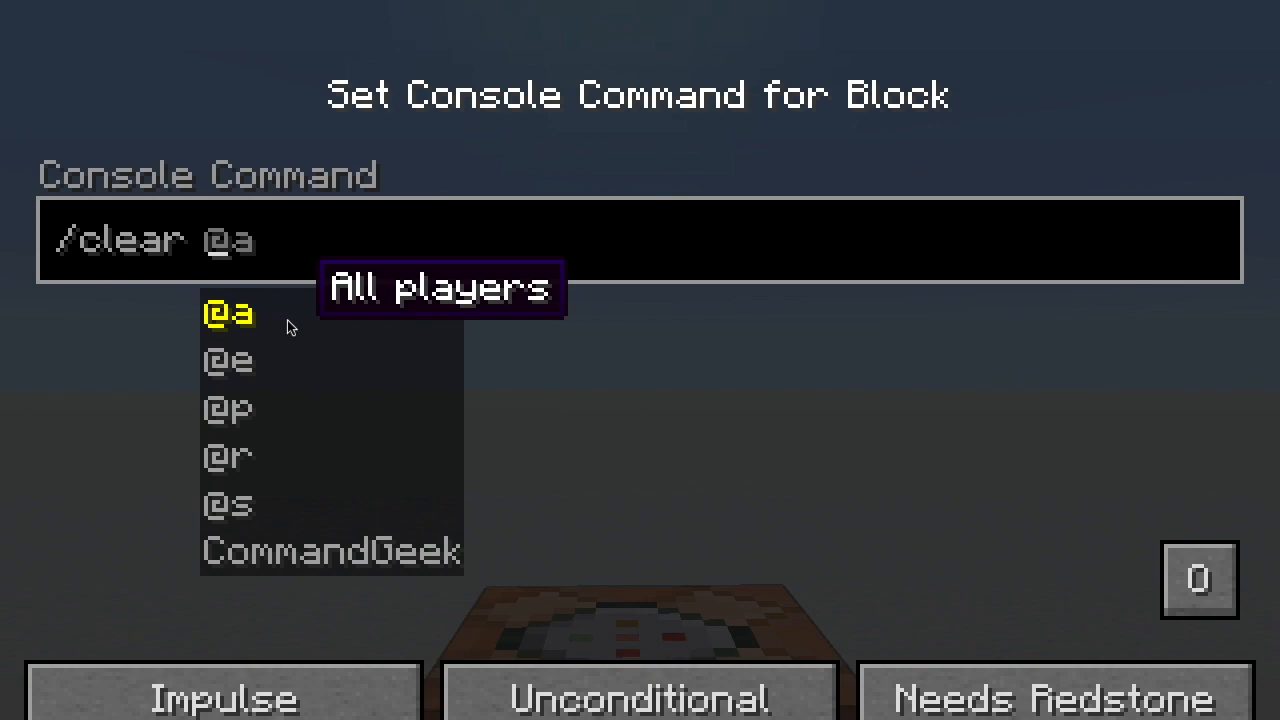
{"action": "key", "text": "Tab"}
{"action": "key", "text": "Tab"}
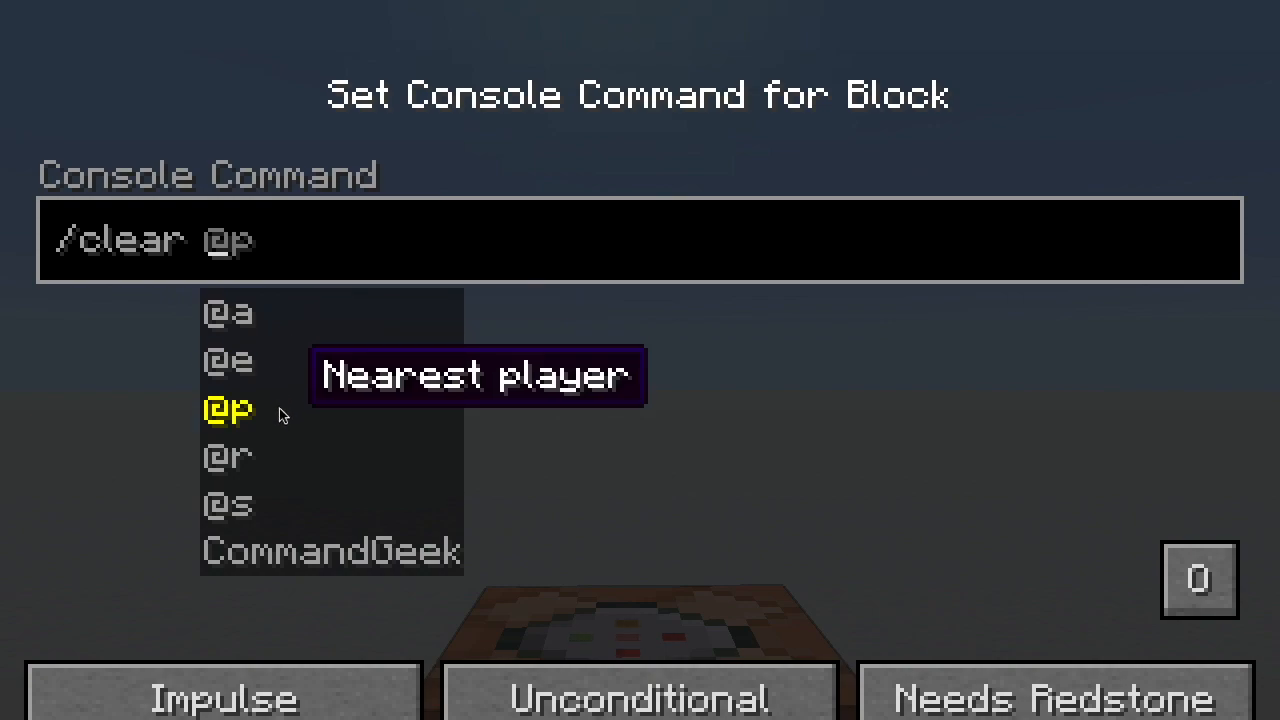
{"action": "key", "text": "Tab"}
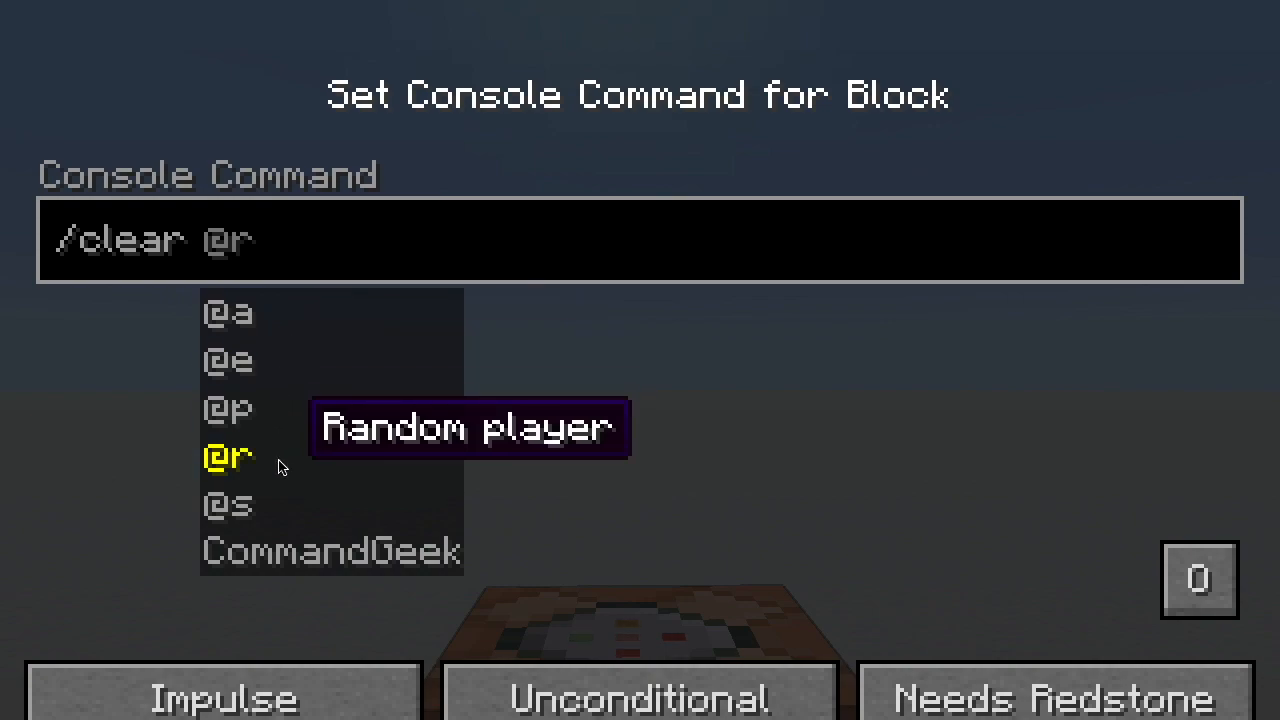
{"action": "left_click", "coordinate": [230, 506]}
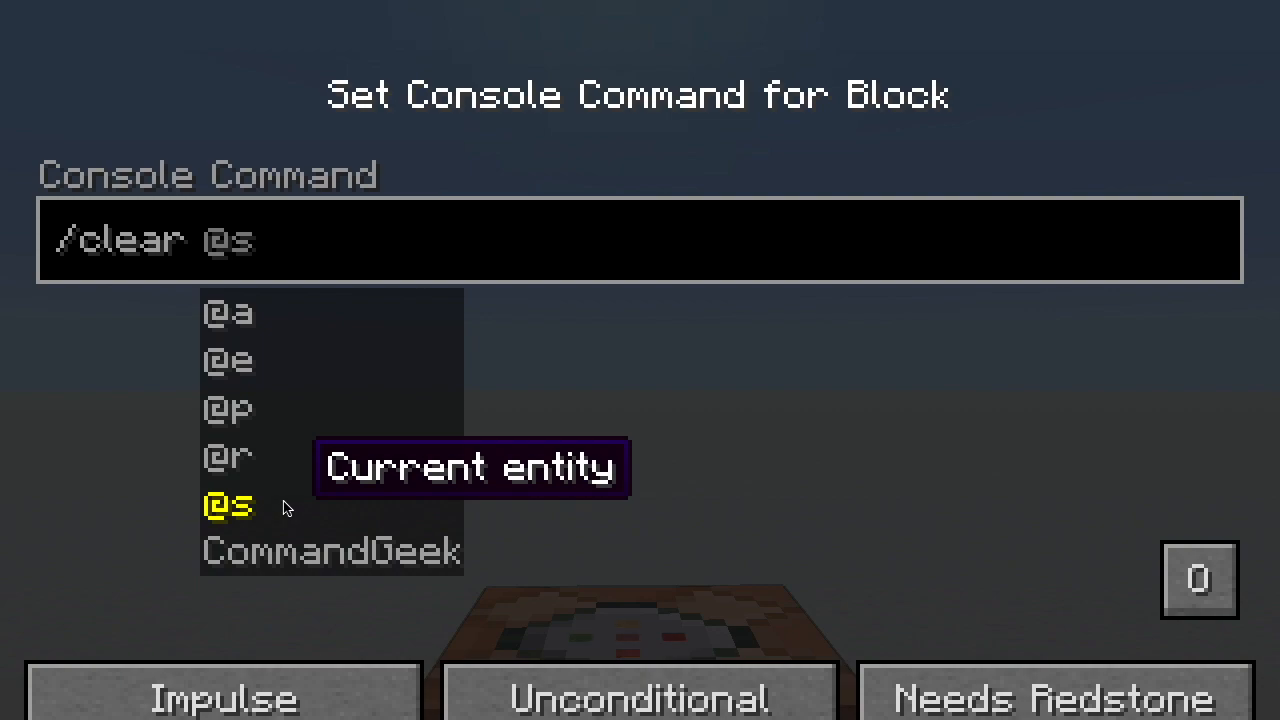
{"action": "left_click", "coordinate": [230, 315]}
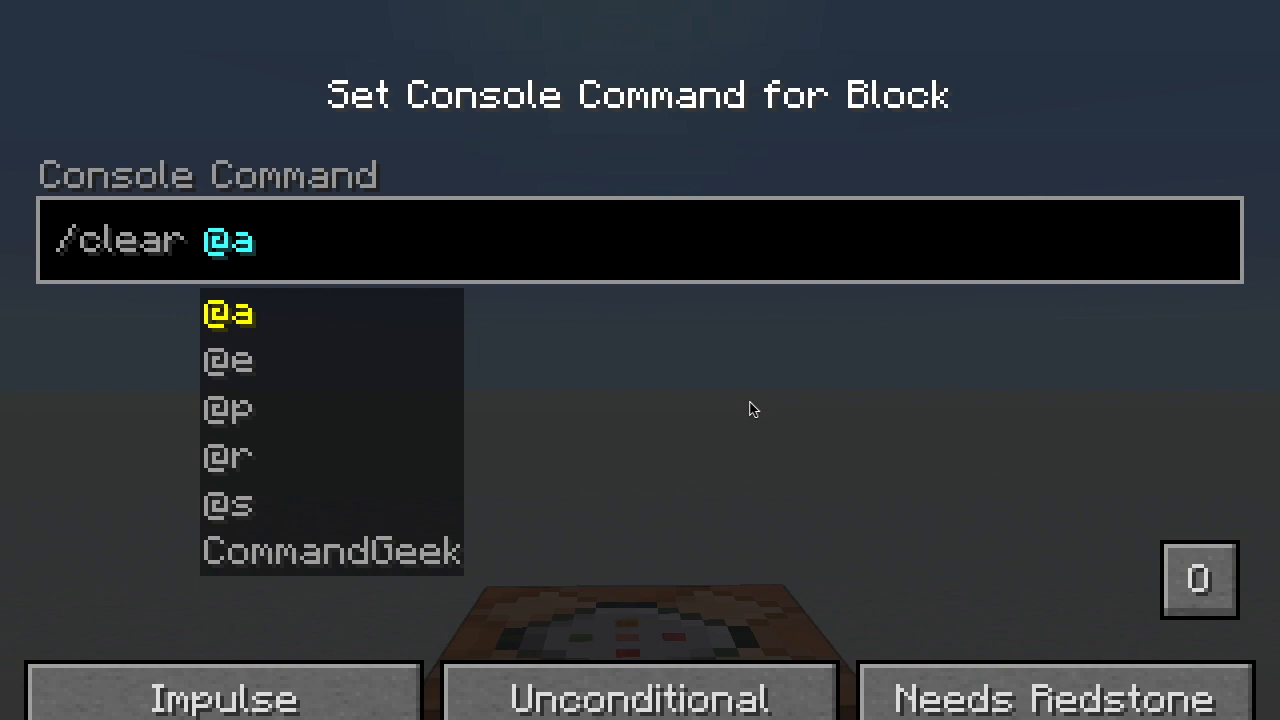
{"action": "type", "text": "[]"}
Step: Move the caret inside the [] brackets after @a to show the argument suggestions
{"action": "key", "text": "Left"}
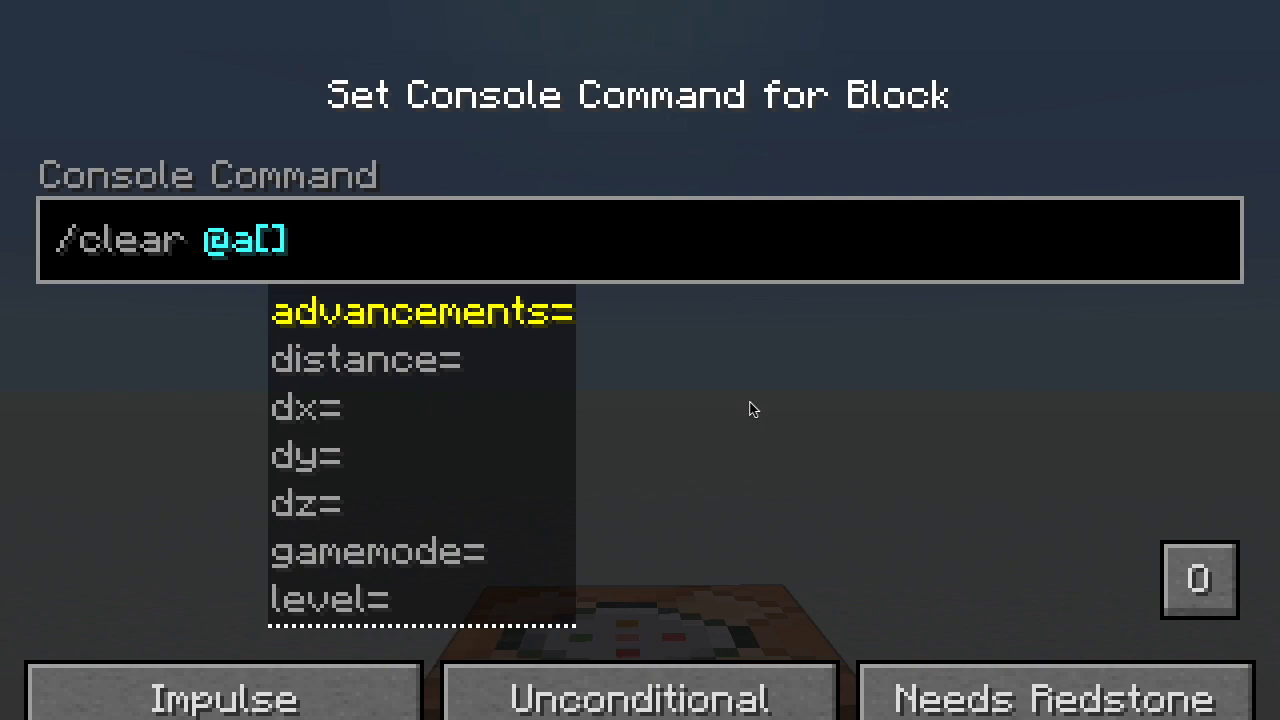
{"action": "scroll", "coordinate": [410, 406], "scroll_direction": "down", "scroll_amount": 6}
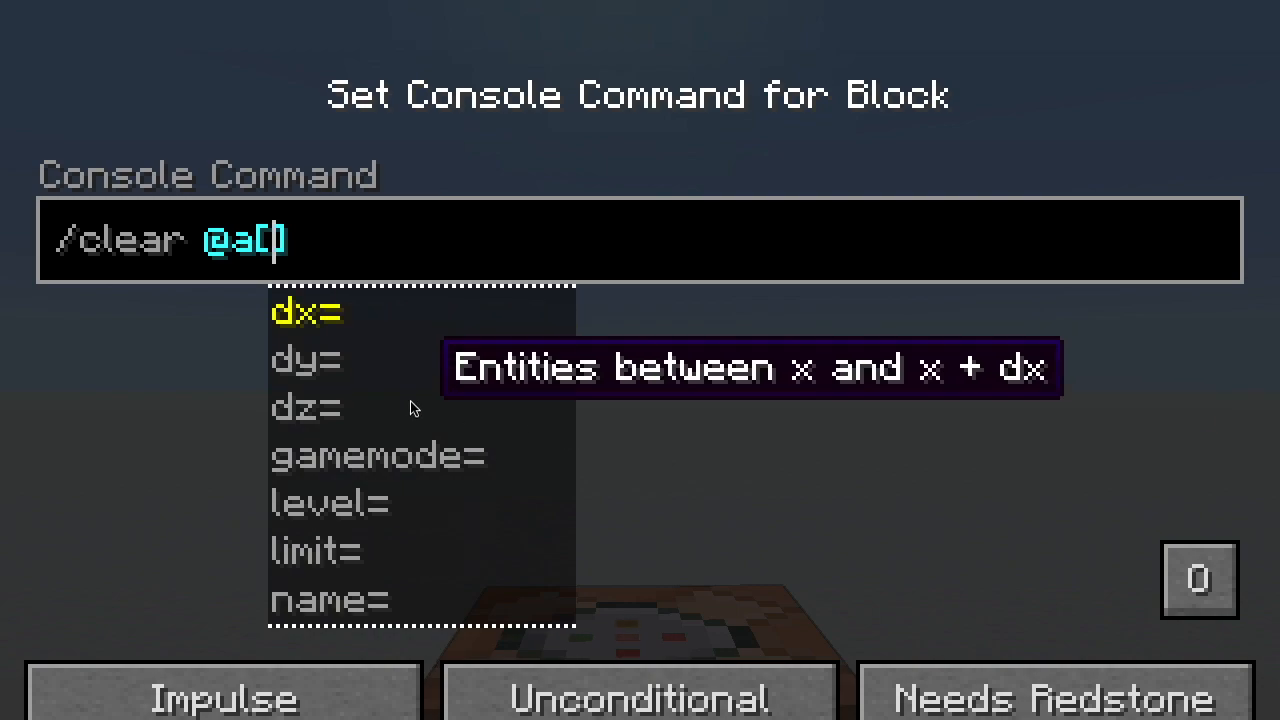
{"action": "scroll", "coordinate": [410, 406], "scroll_direction": "up", "scroll_amount": 6}
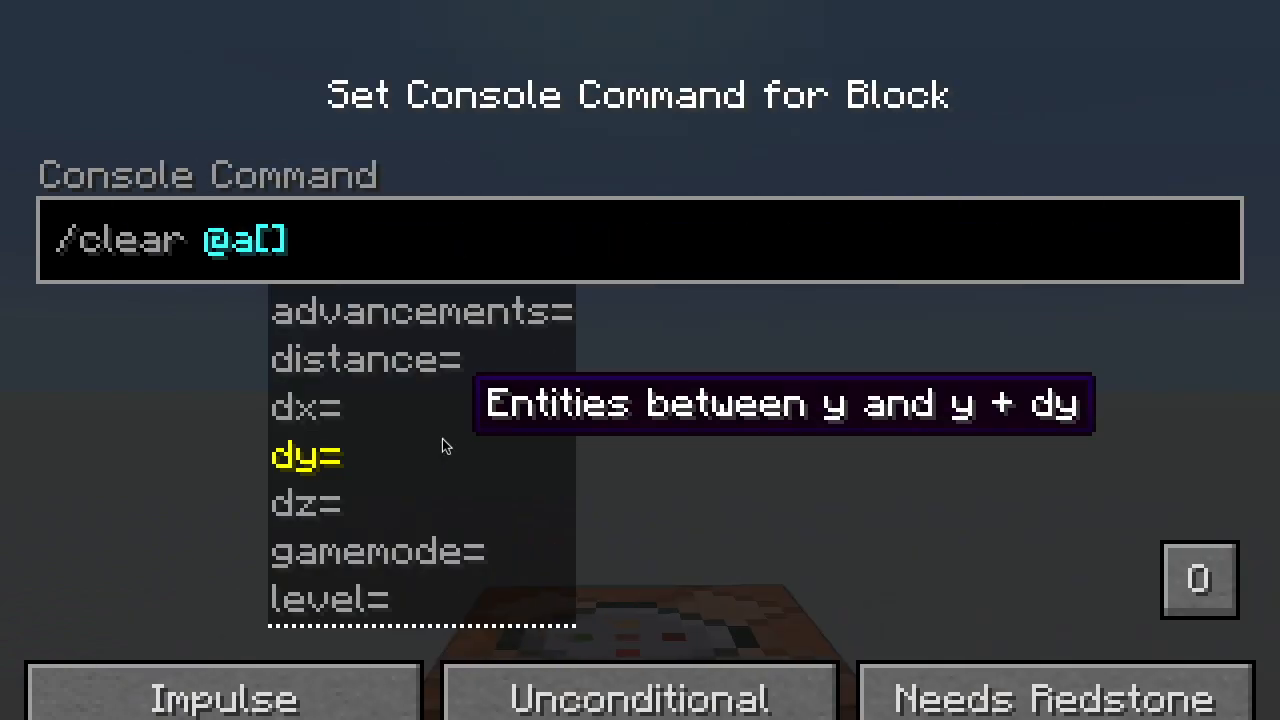
{"action": "type", "text": "name"}
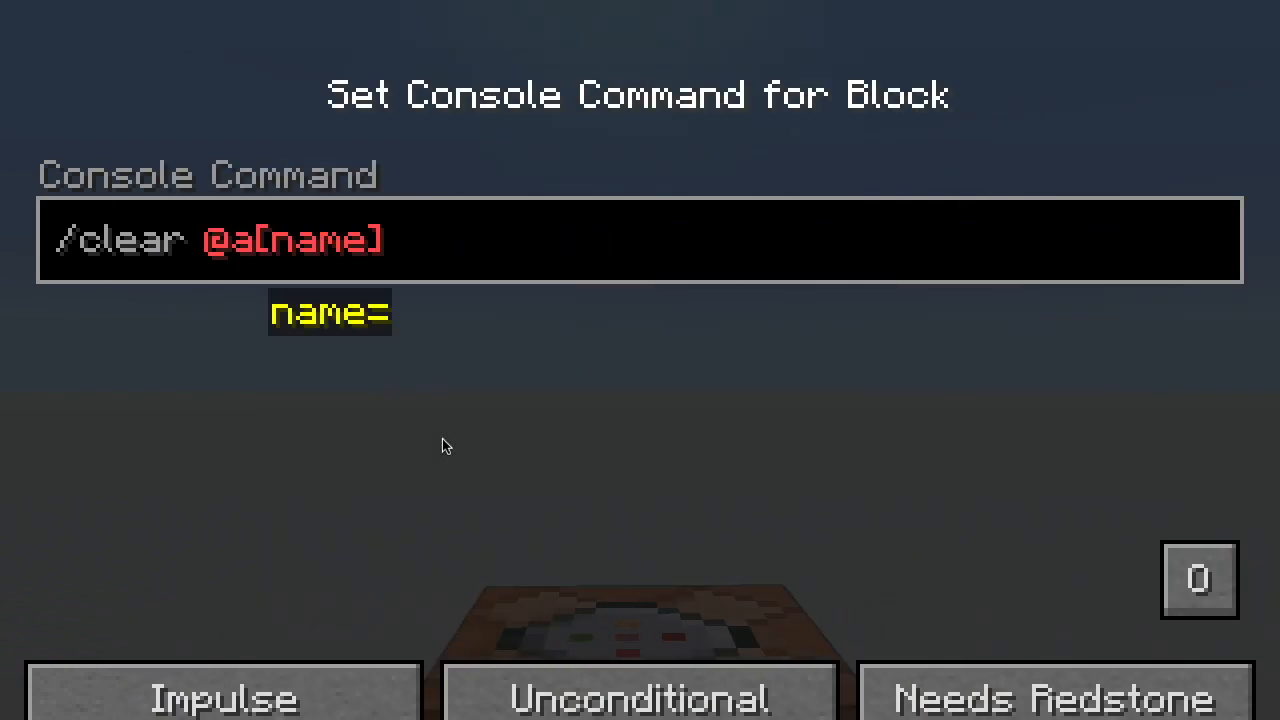
{"action": "type", "text": "="}
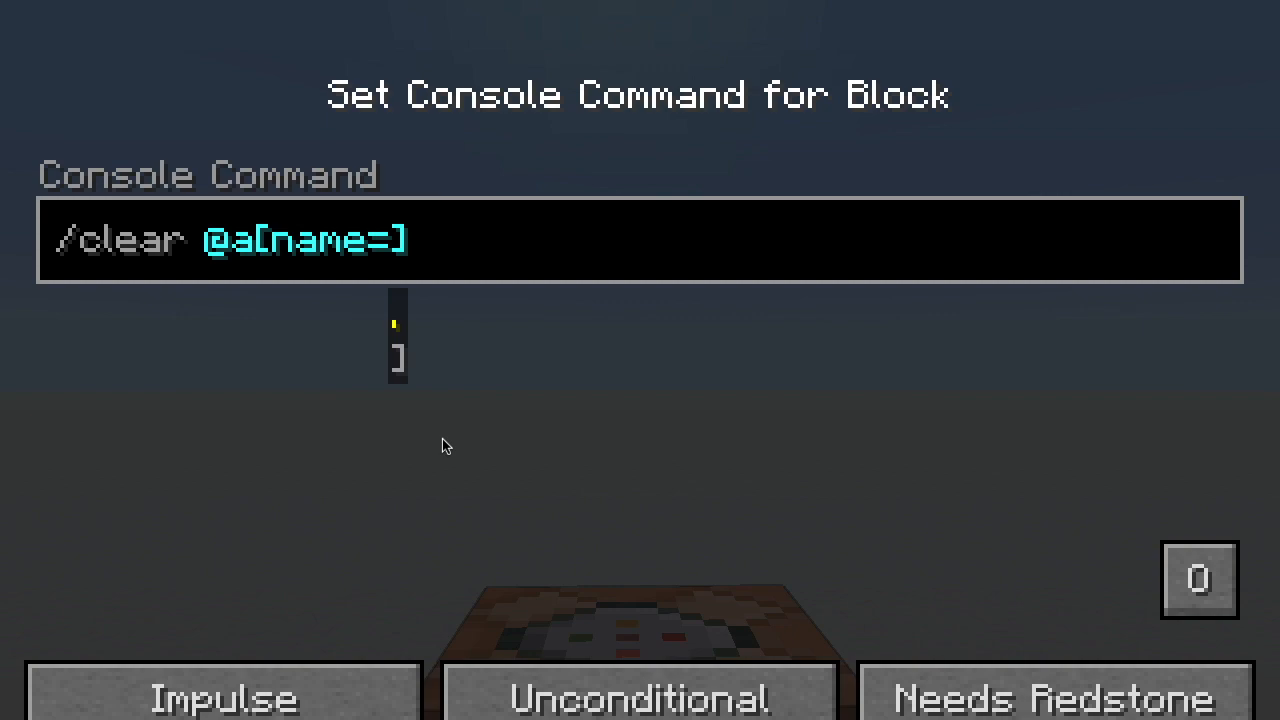
{"action": "type", "text": "\""}
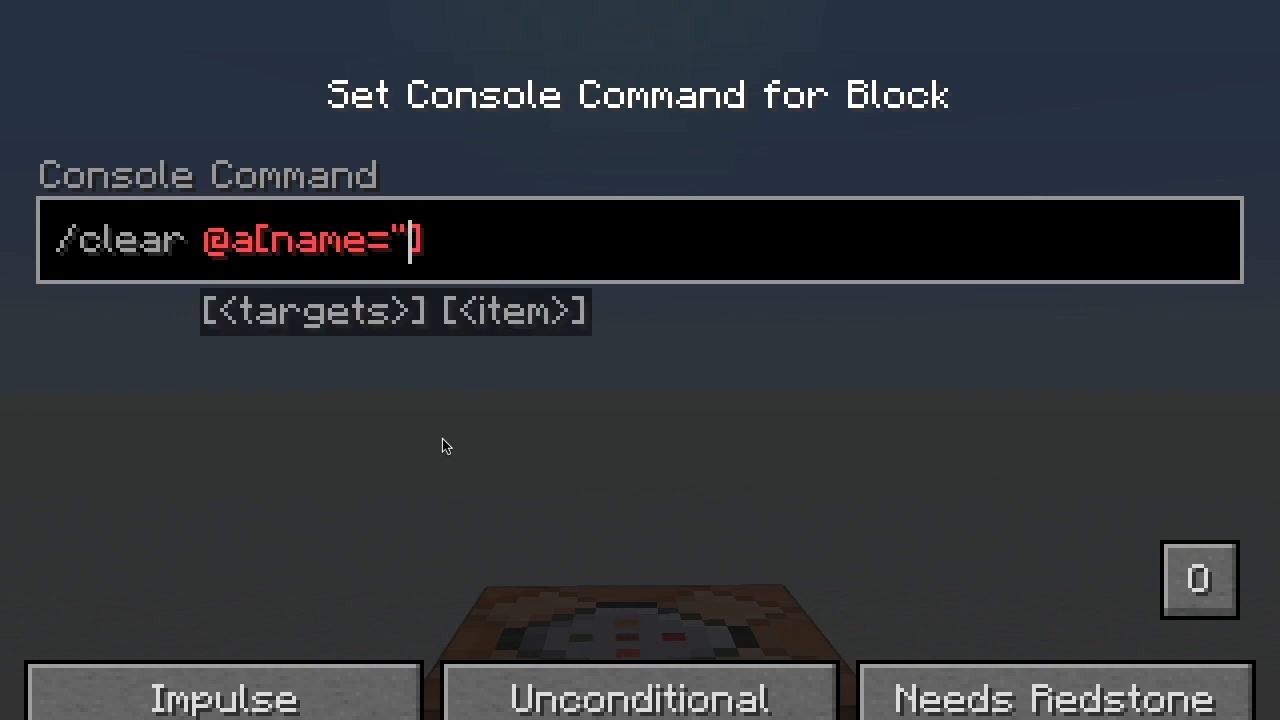
{"action": "type", "text": "Com"}
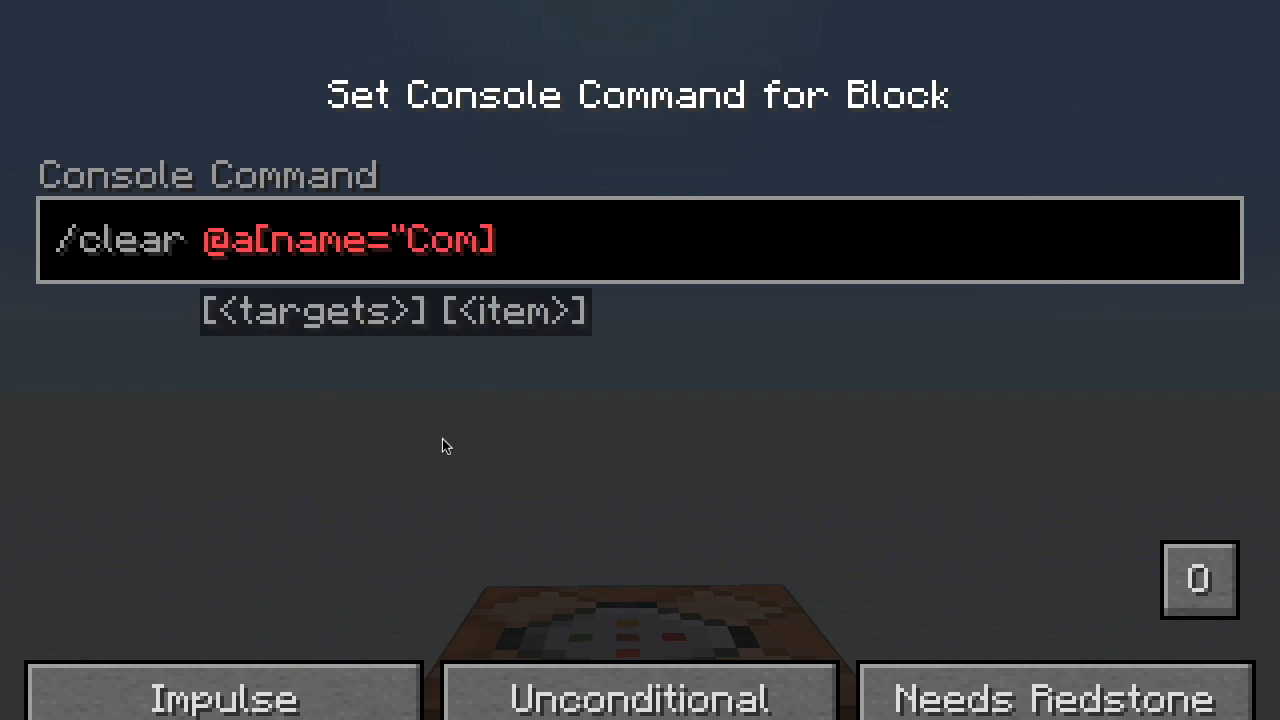
{"action": "type", "text": "mandGeek\""}
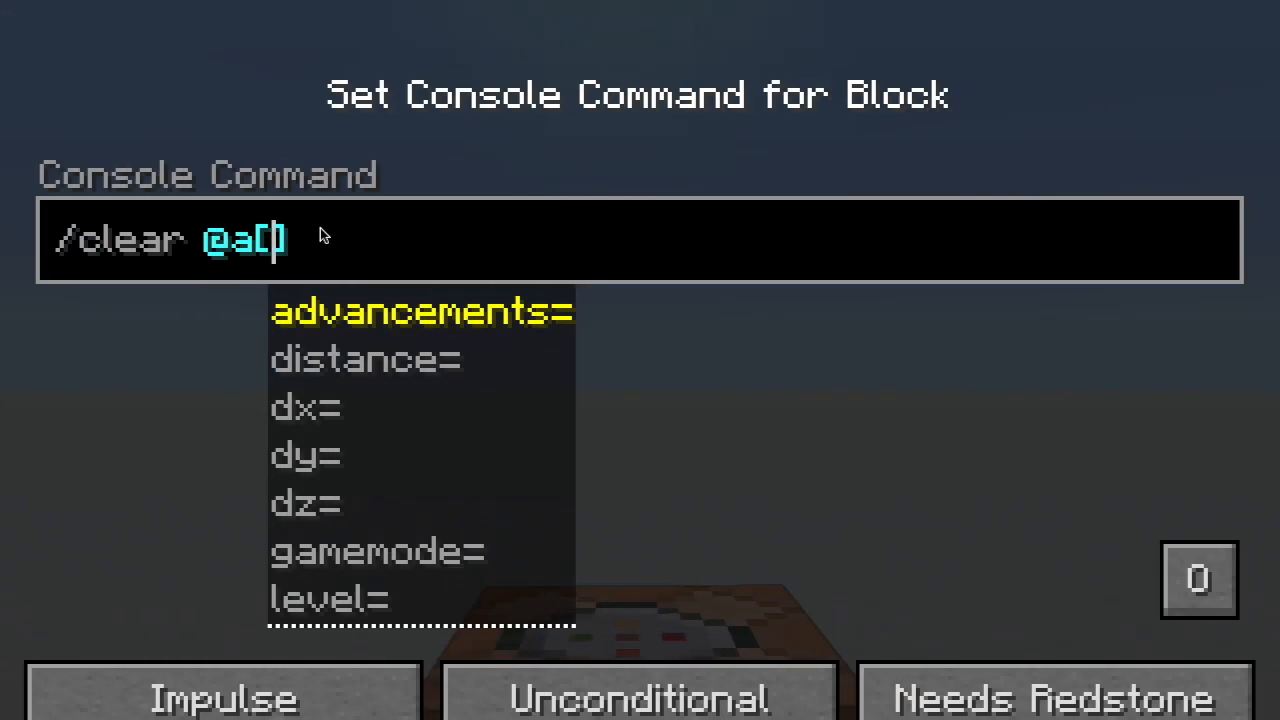
{"action": "type", "text": "limit"}
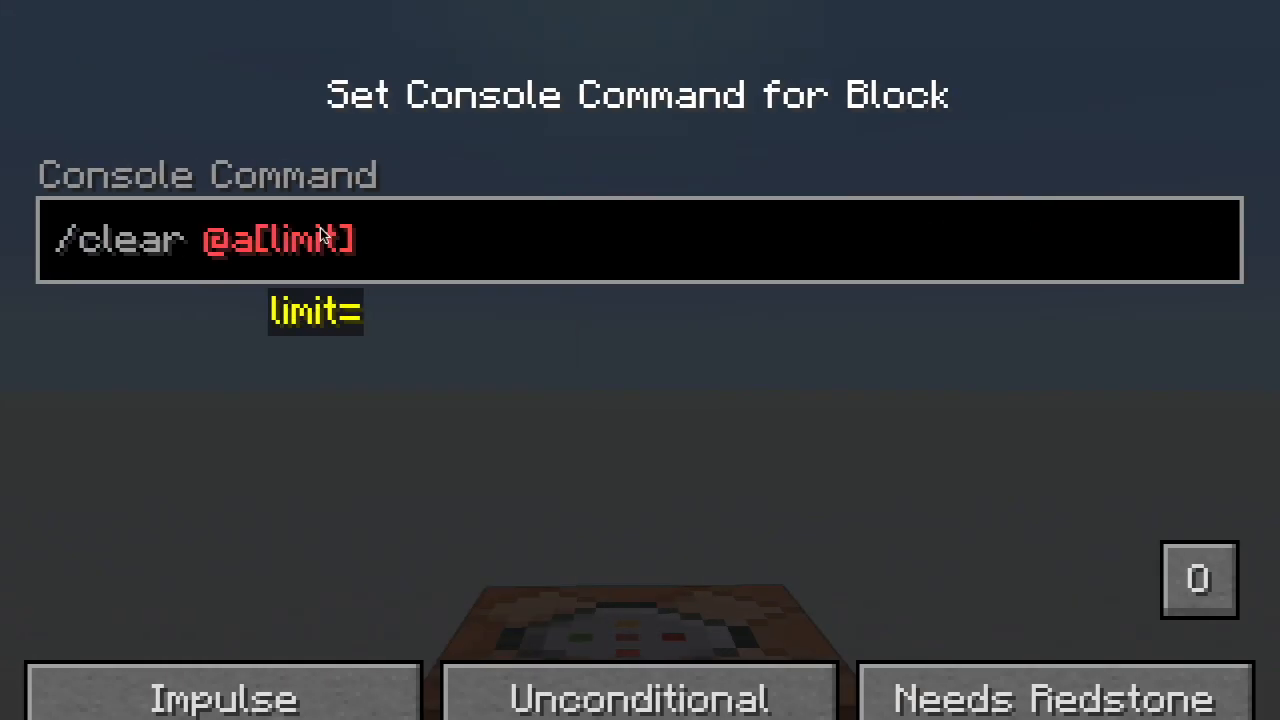
{"action": "type", "text": "="}
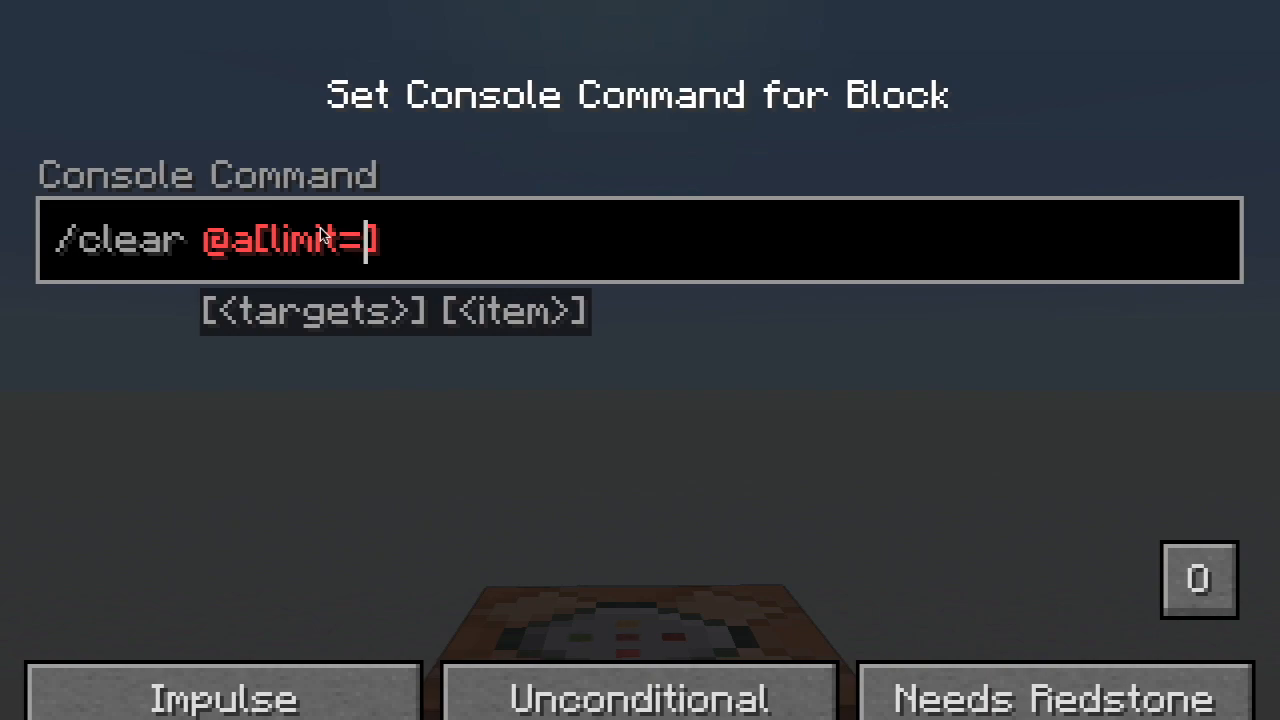
{"action": "type", "text": "2"}
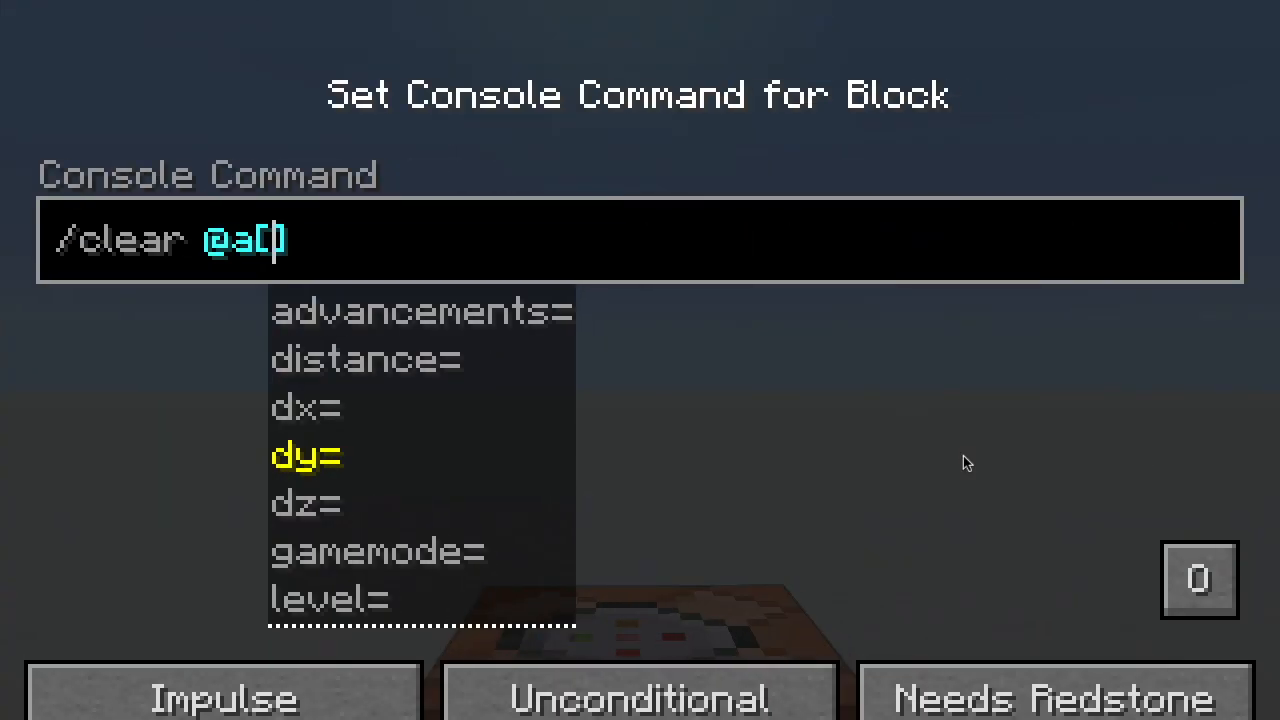
{"action": "type", "text": "level"}
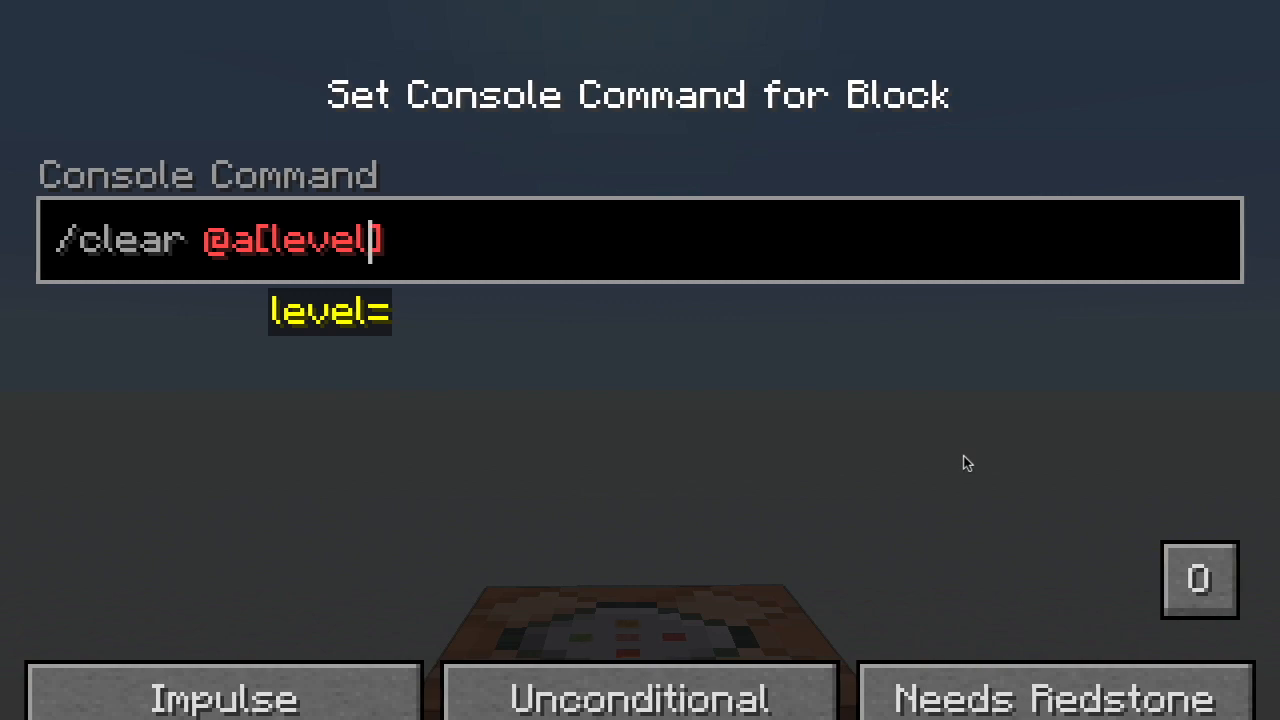
{"action": "type", "text": "="}
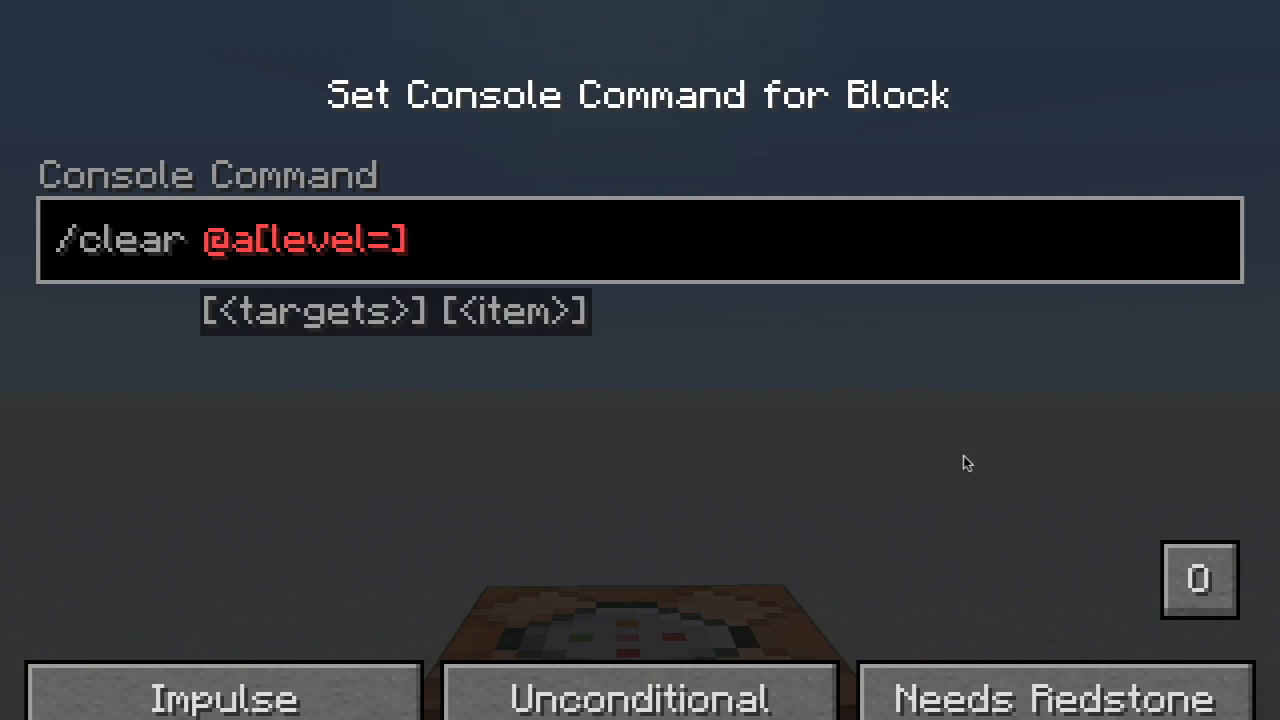
{"action": "type", "text": "5"}
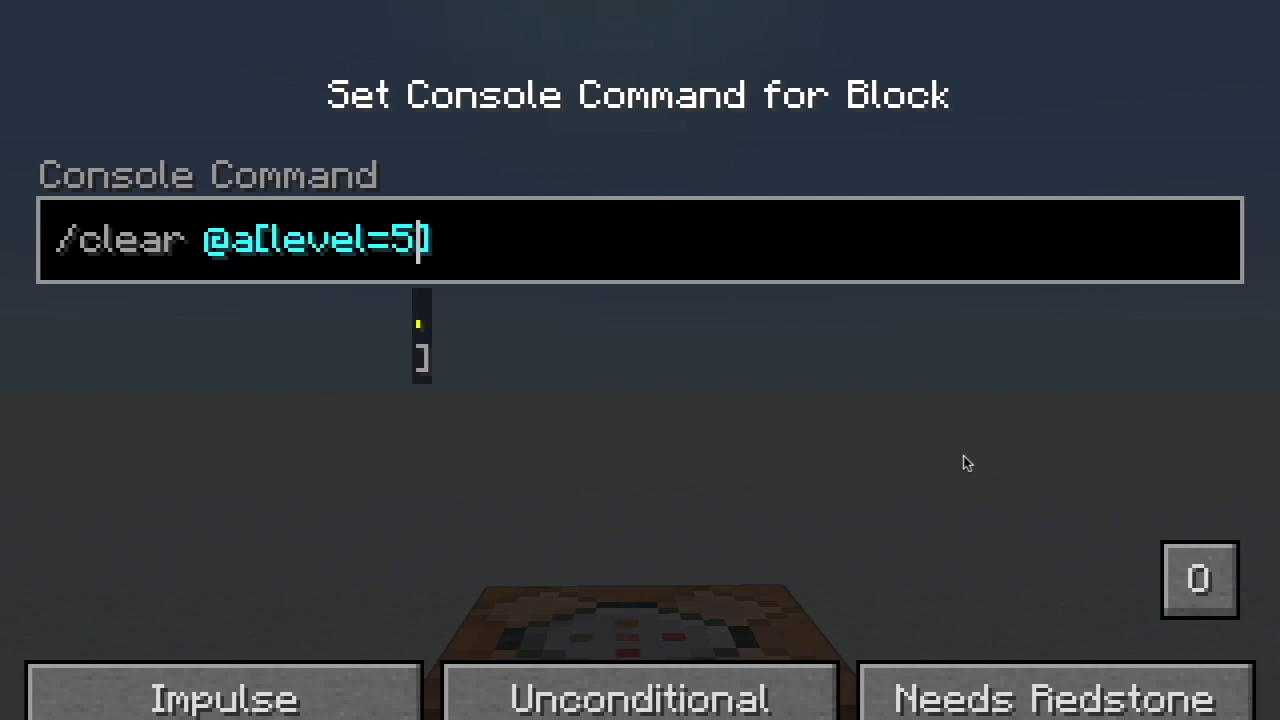
{"action": "type", "text": ".."}
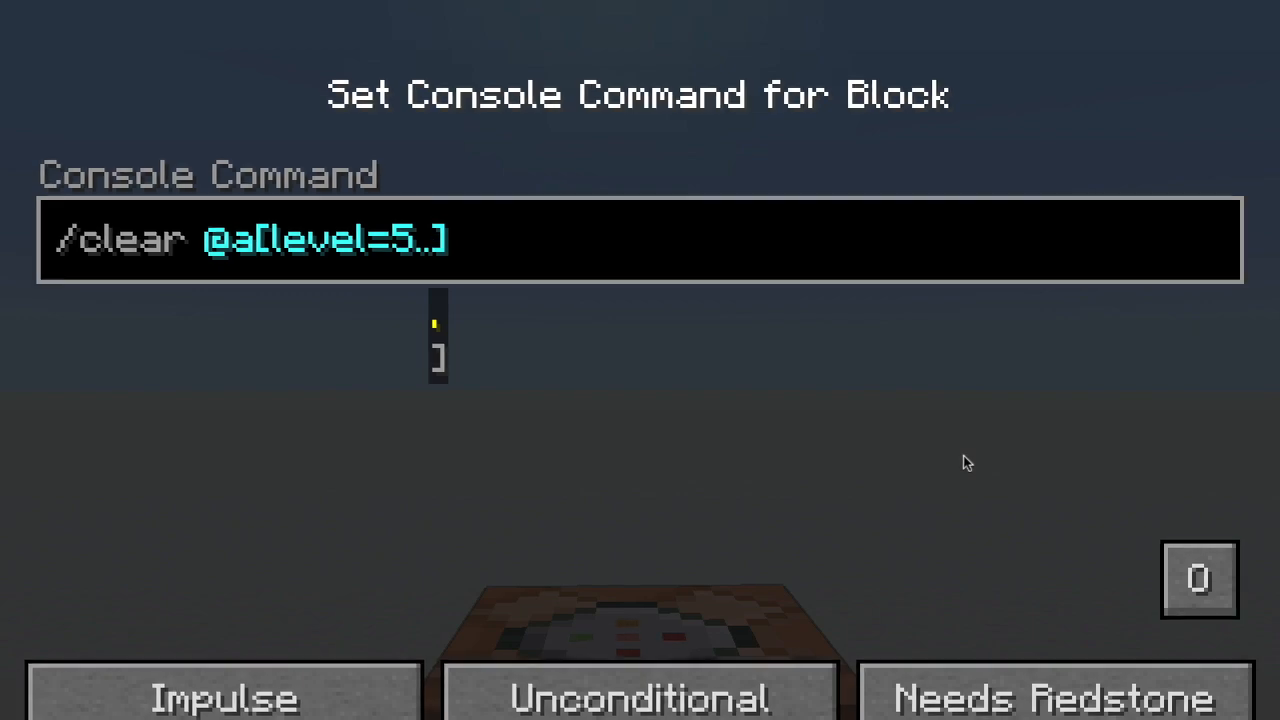
{"action": "type", "text": "10"}
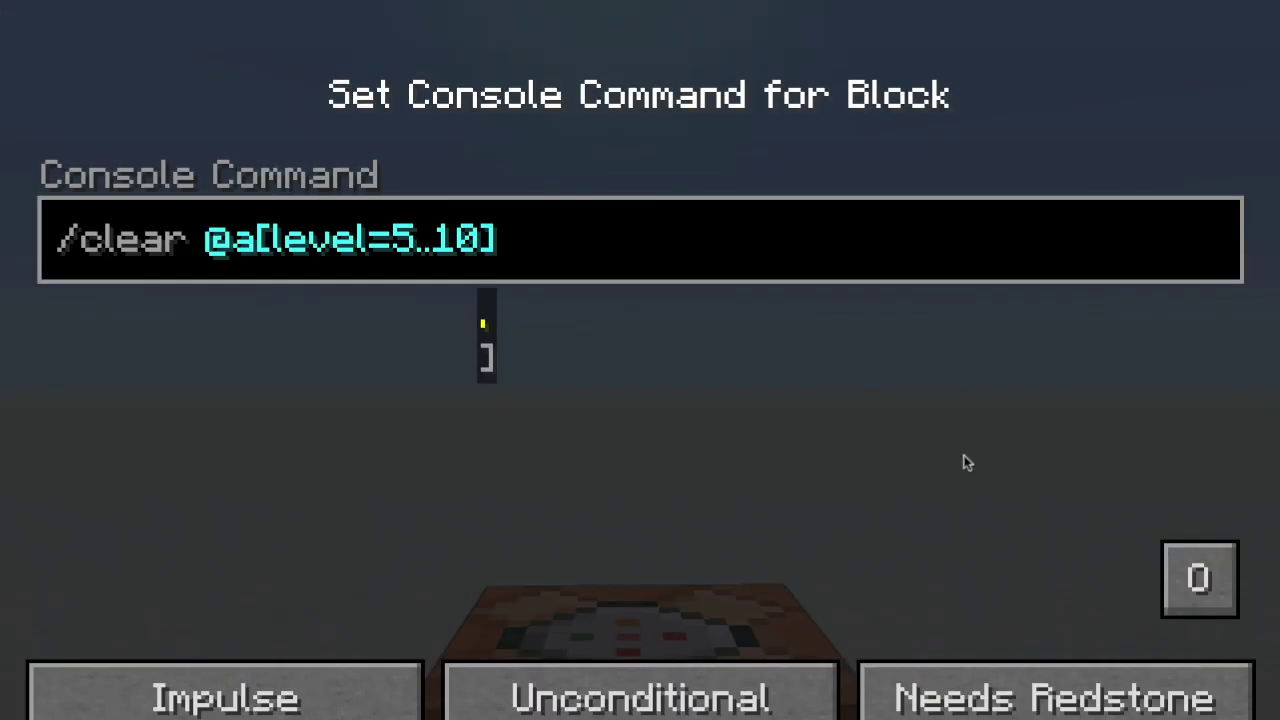
Step: Demonstrate open-ended level ranges by removing the 10 upper bound, then the 5 lower bound
{"action": "key", "text": "BackSpace"}
{"action": "key", "text": "BackSpace"}
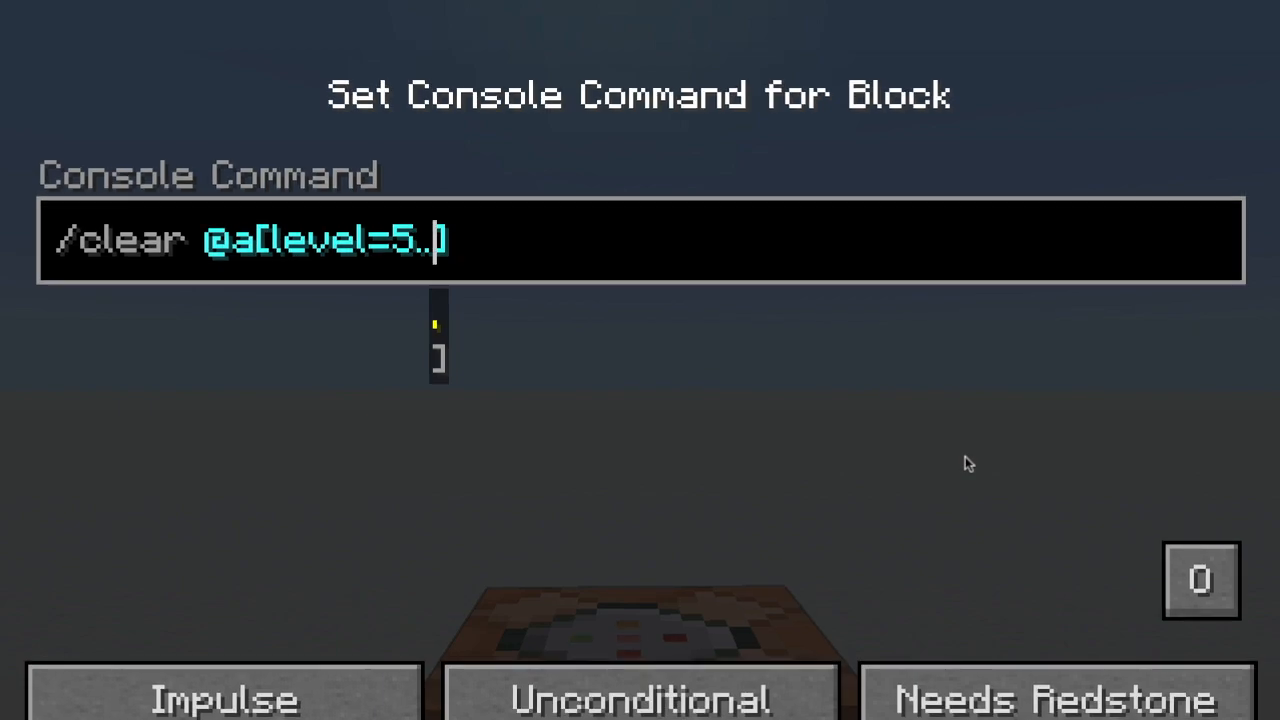
{"action": "type", "text": "10"}
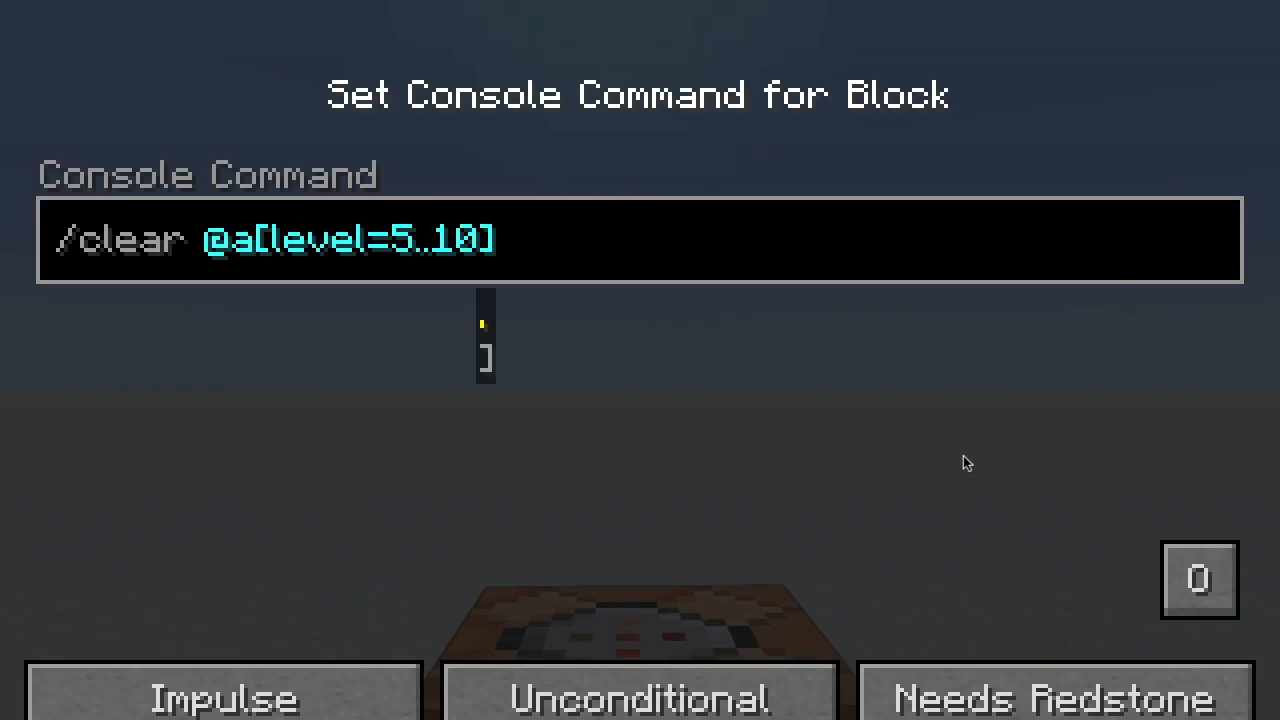
{"action": "key", "text": "Left"}
{"action": "key", "text": "Left"}
{"action": "key", "text": "Left"}
{"action": "key", "text": "Left"}
{"action": "key", "text": "BackSpace"}
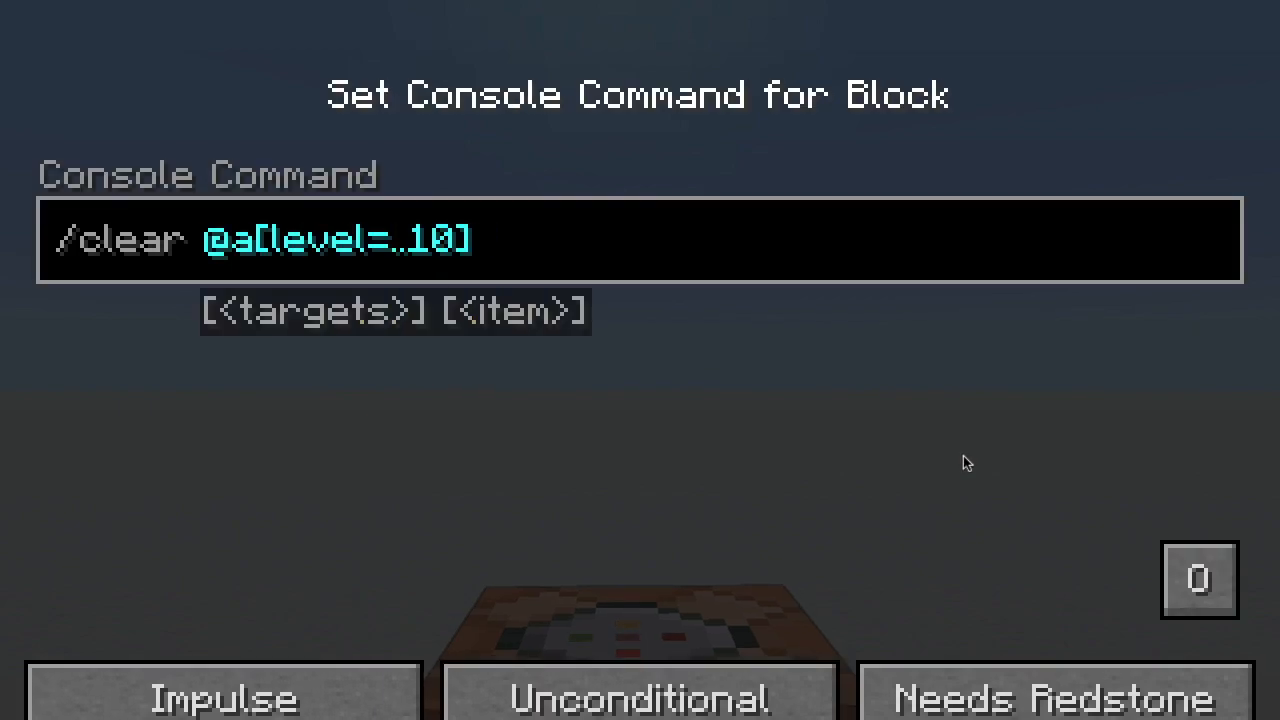
{"action": "key", "text": "Left"}
{"action": "type", "text": "5"}
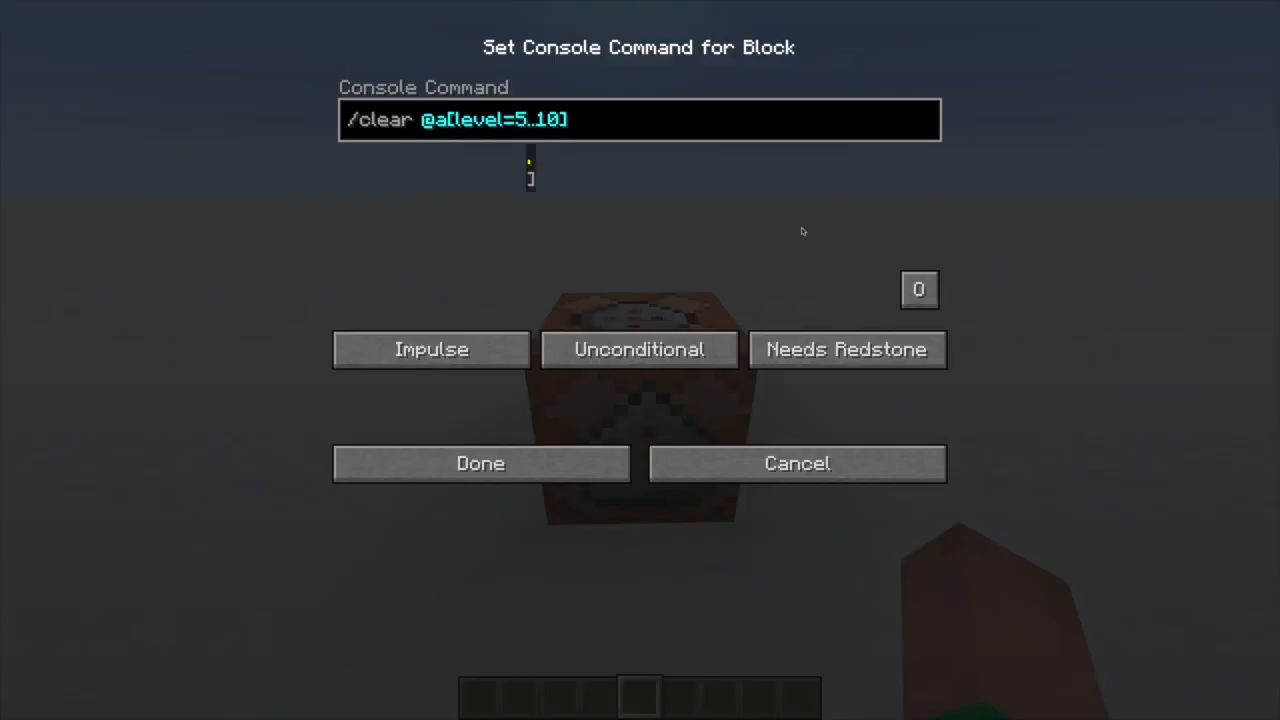
{"action": "type", "text": "game"}
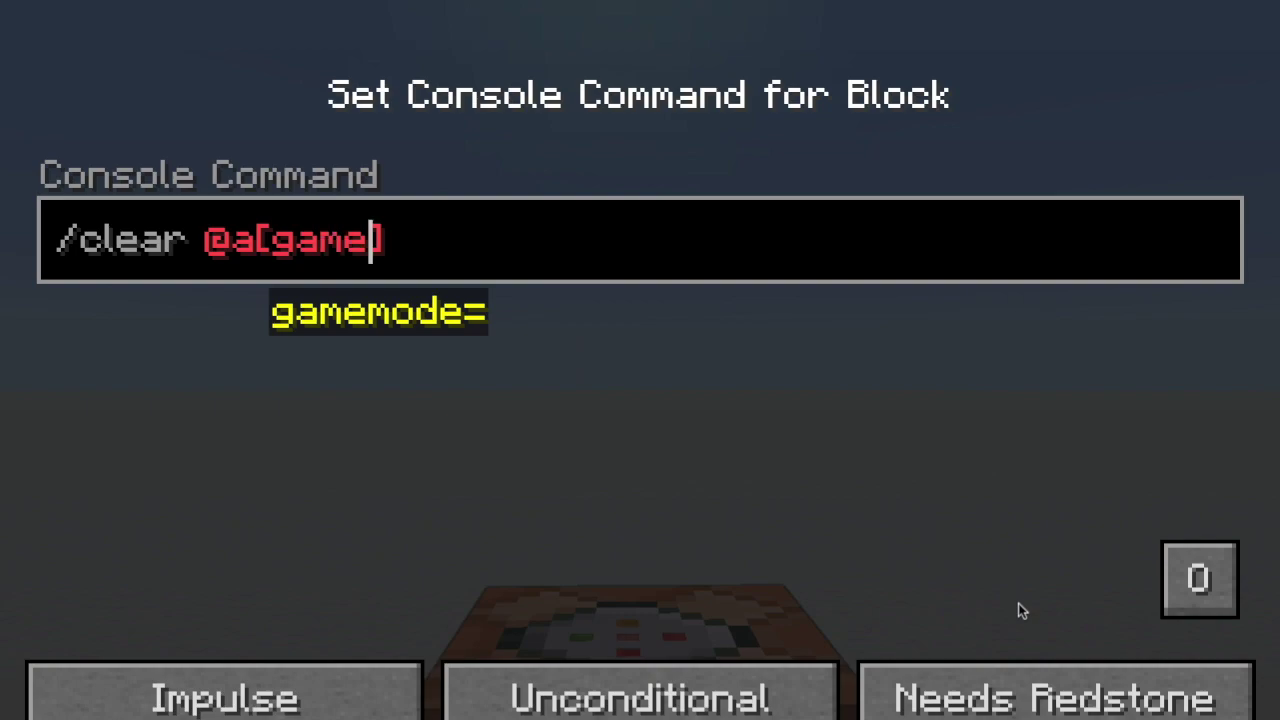
Step: Autocomplete gamemode=, try survival and adventure values, then settle on spectator
{"action": "key", "text": "Tab"}
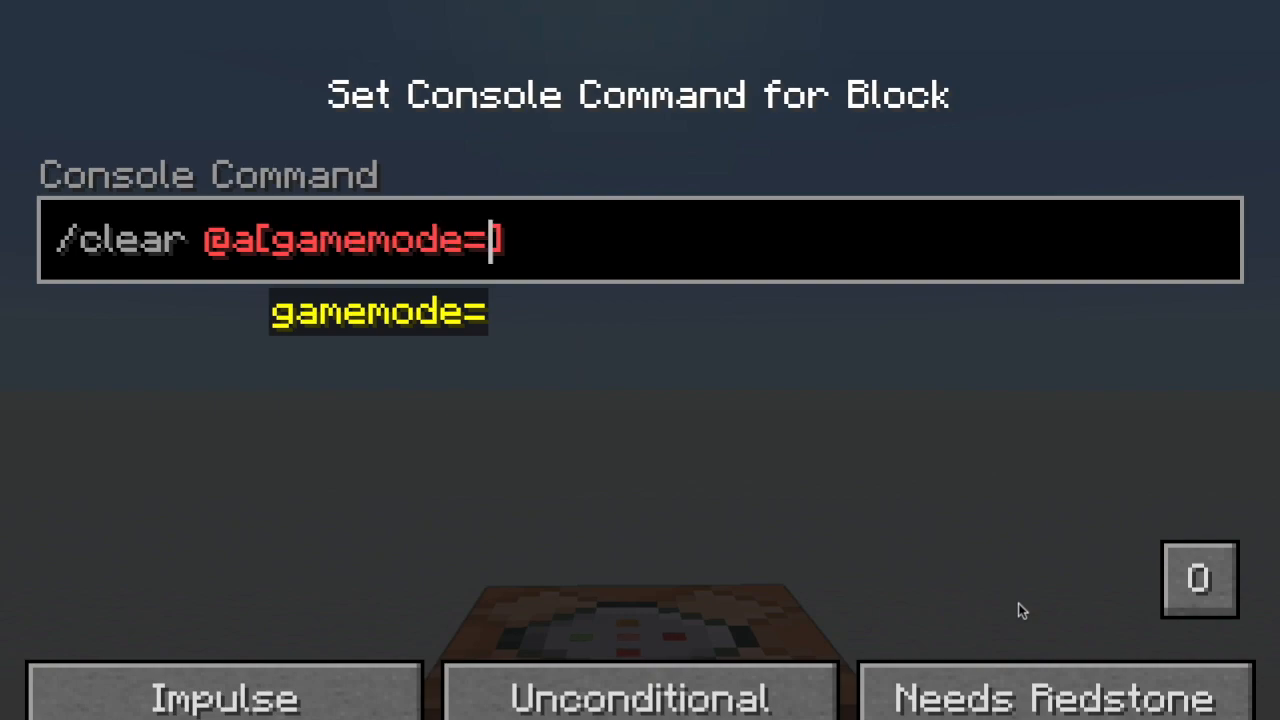
{"action": "type", "text": "sur"}
{"action": "key", "text": "Tab"}
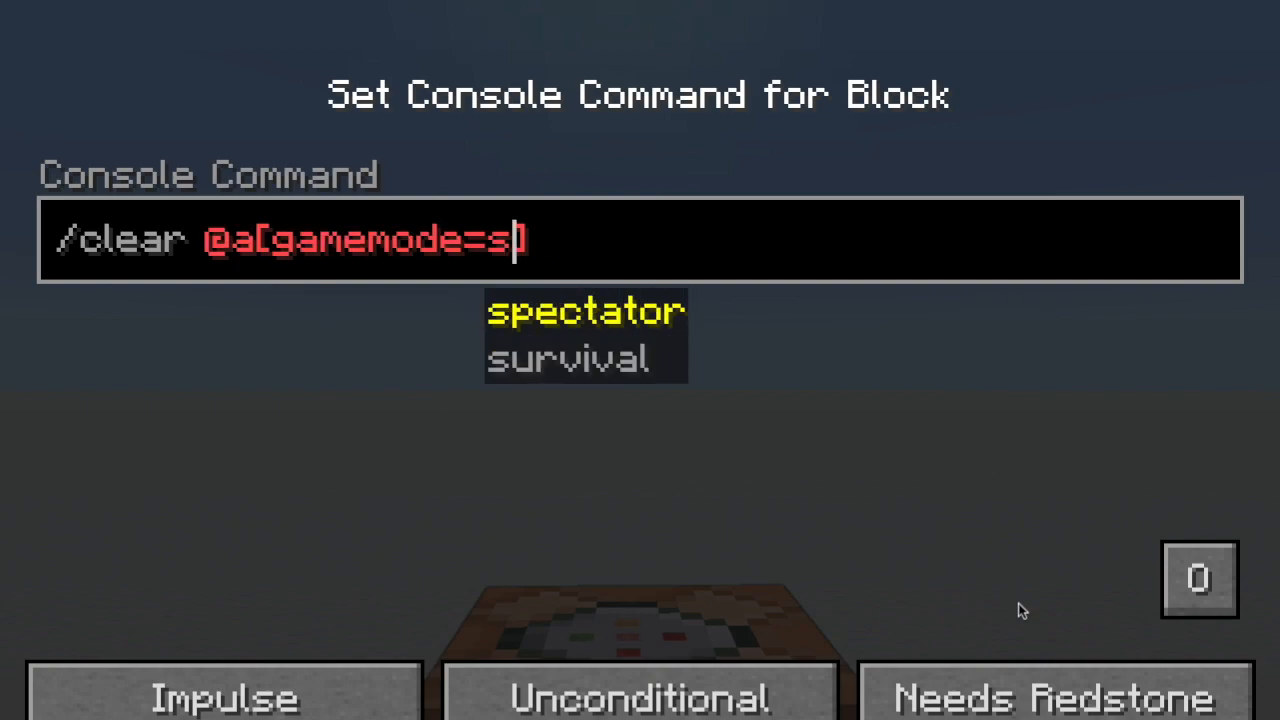
{"action": "key", "text": "BackSpace"}
{"action": "type", "text": "crea"}
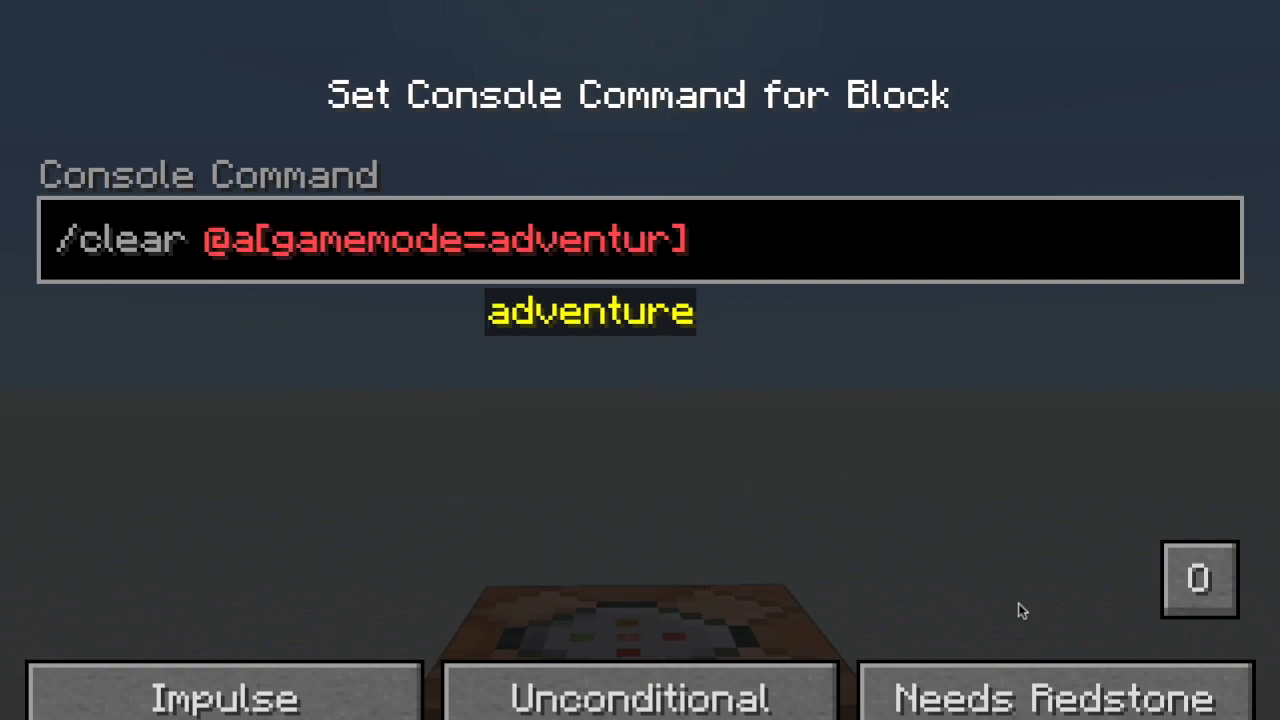
{"action": "key", "text": "BackSpace"}
{"action": "key", "text": "BackSpace"}
{"action": "key", "text": "BackSpace"}
{"action": "type", "text": "sp"}
{"action": "key", "text": "Tab"}
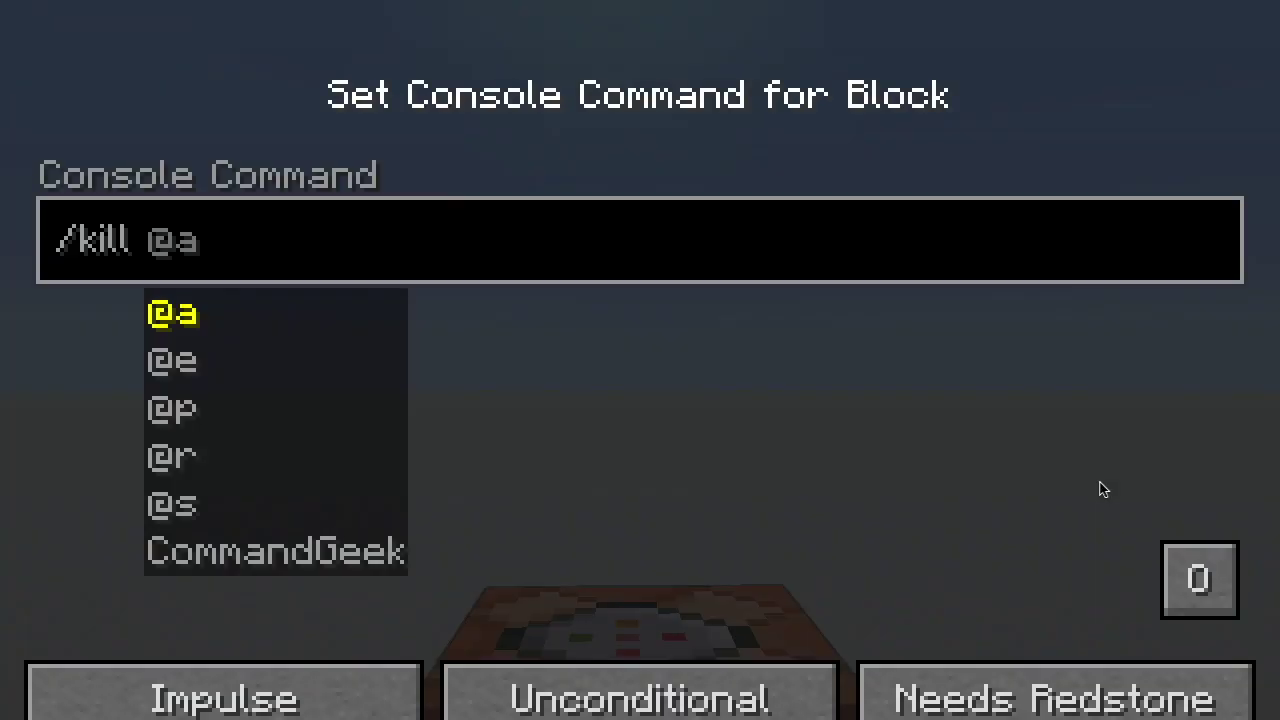
Step: Change the selector to @e and add a type= argument set to player
{"action": "key", "text": "BackSpace"}
{"action": "type", "text": "e["}
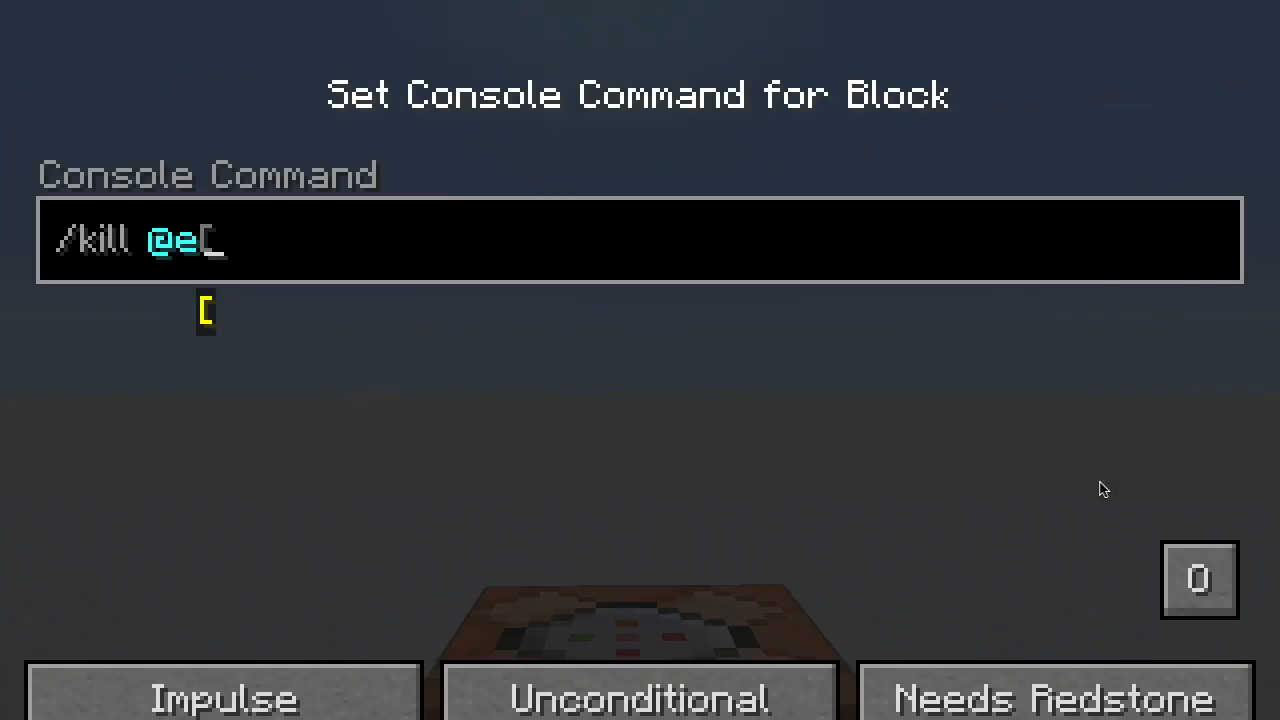
{"action": "key", "text": "BackSpace"}
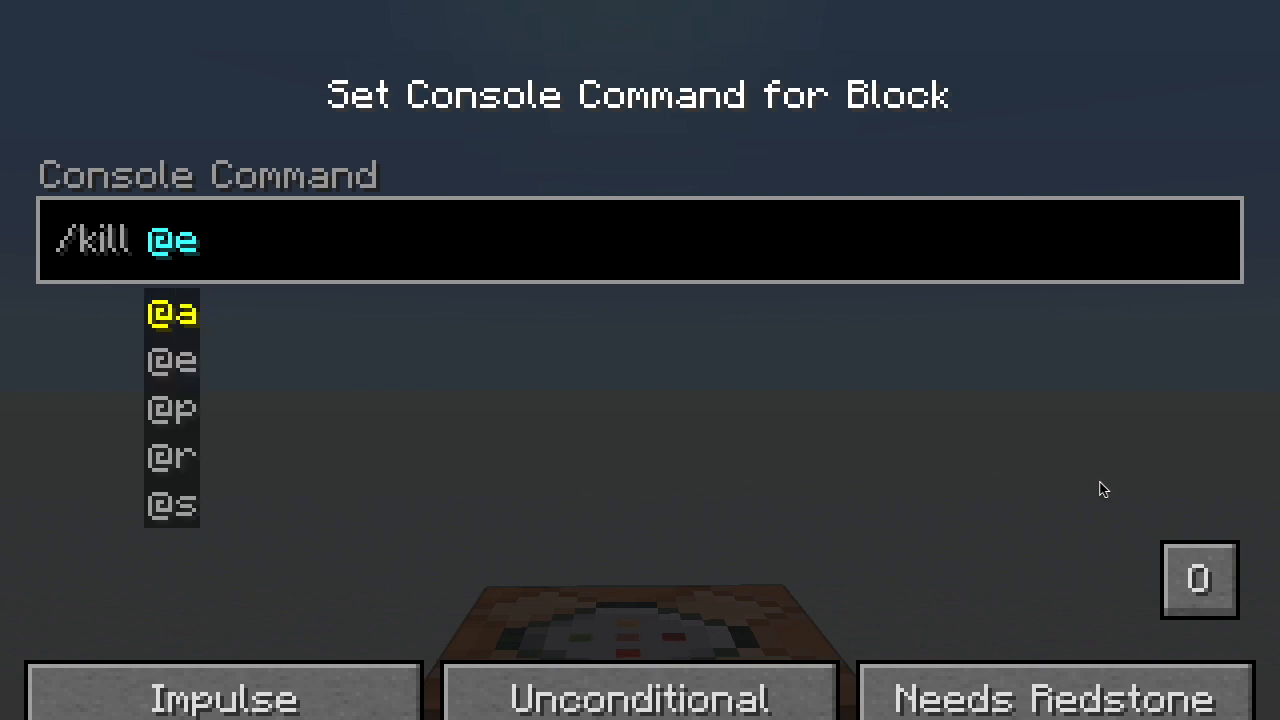
{"action": "type", "text": "["}
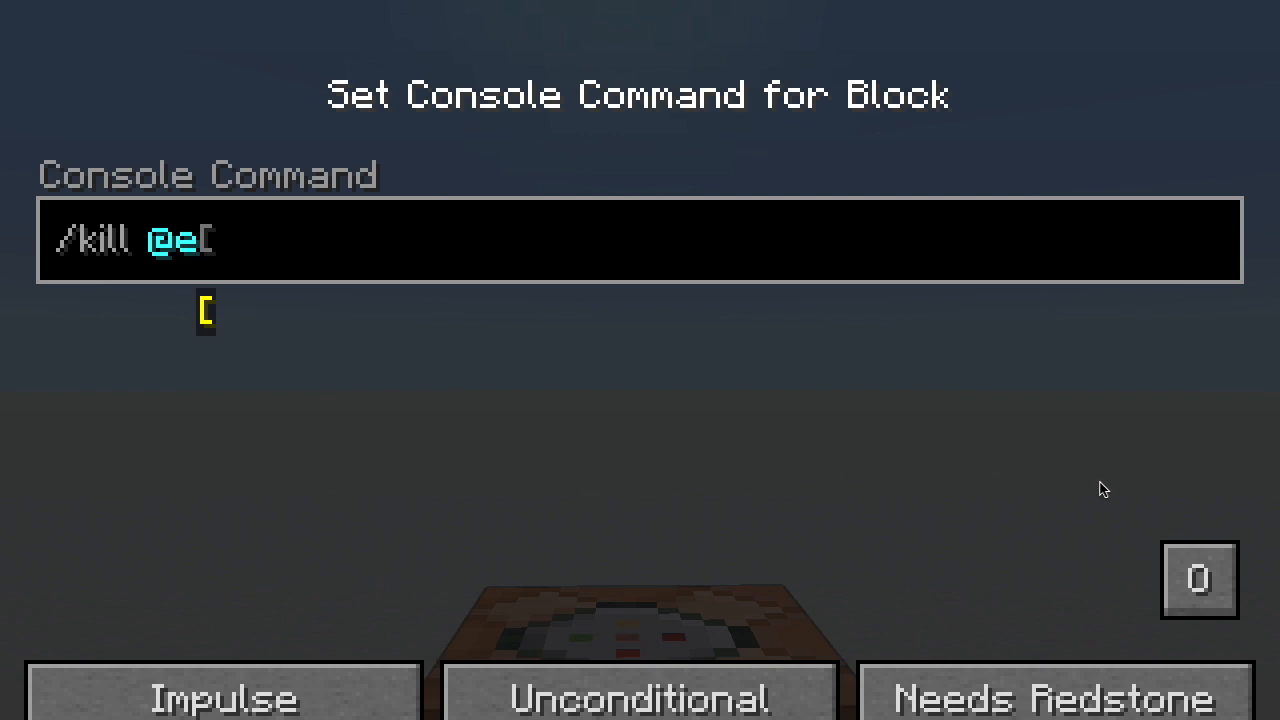
{"action": "type", "text": "[type"}
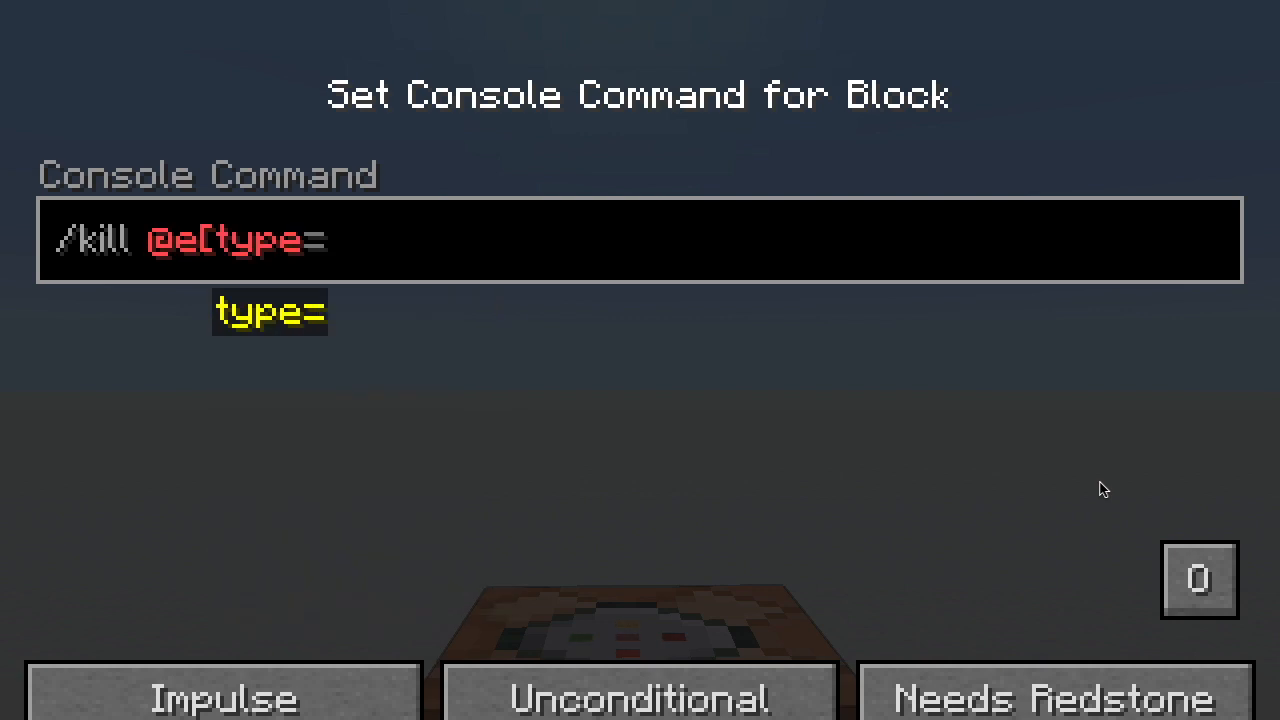
{"action": "key", "text": "Tab"}
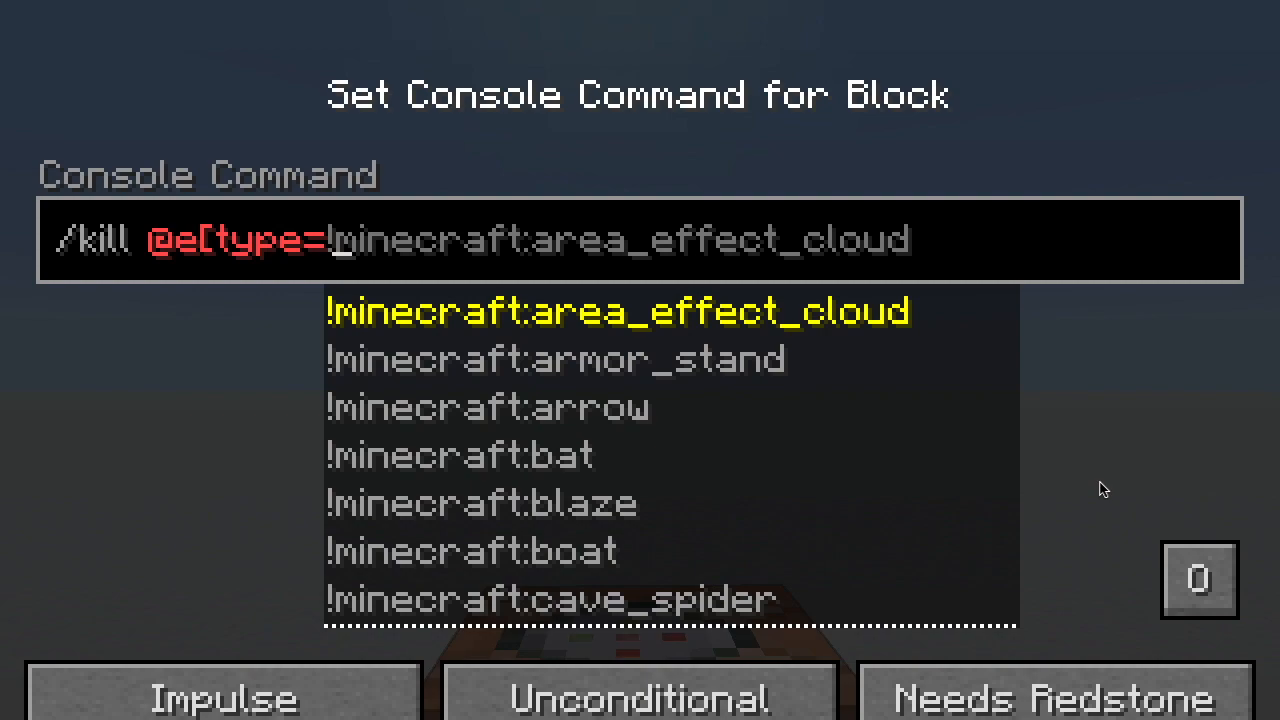
{"action": "type", "text": "pla"}
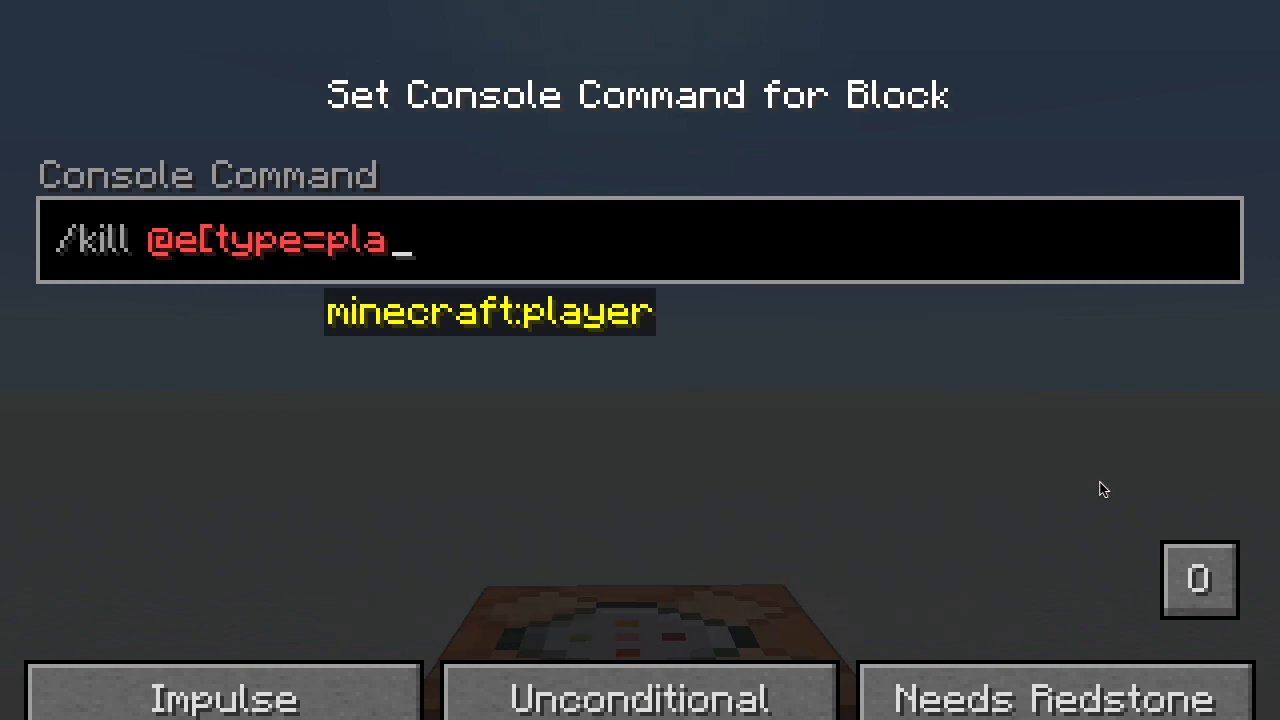
{"action": "type", "text": "yer]"}
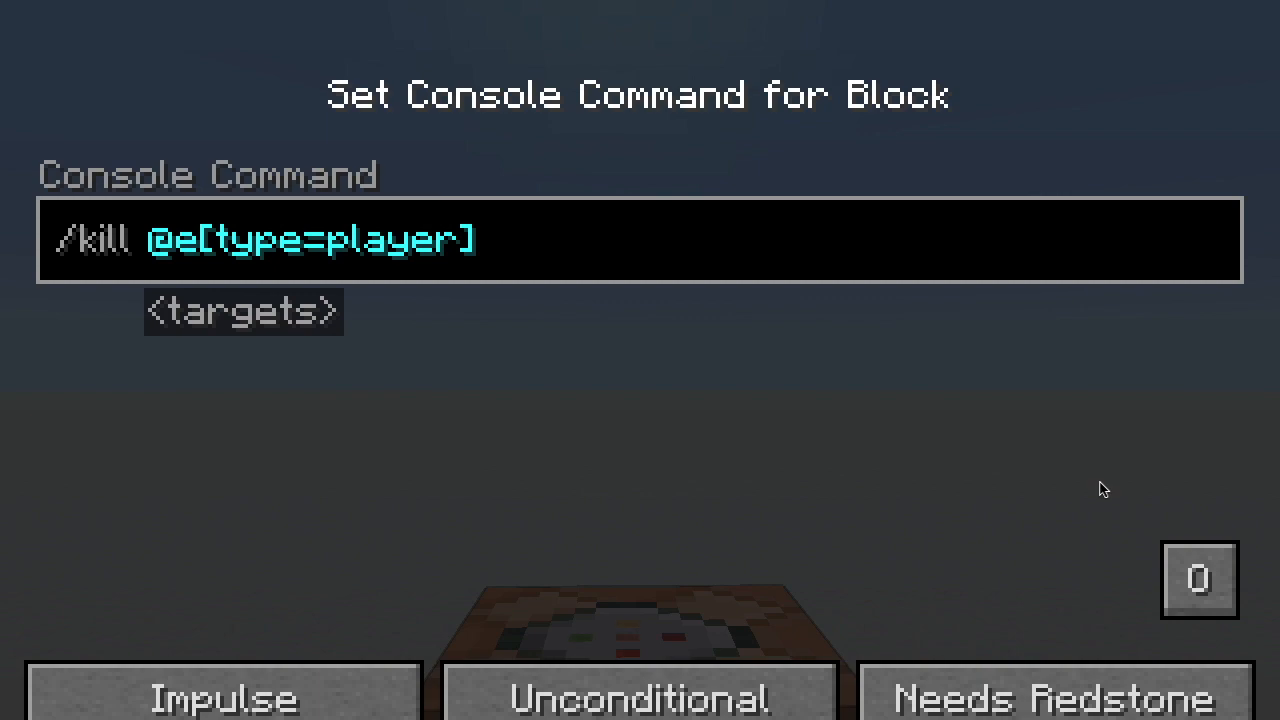
Step: Replace the player type with zombie, then clear the type value entirely
{"action": "key", "text": "Left"}
{"action": "key", "text": "shift+Left"}
{"action": "key", "text": "shift+Left"}
{"action": "key", "text": "shift+Left"}
{"action": "key", "text": "shift+Left"}
{"action": "key", "text": "shift+Left"}
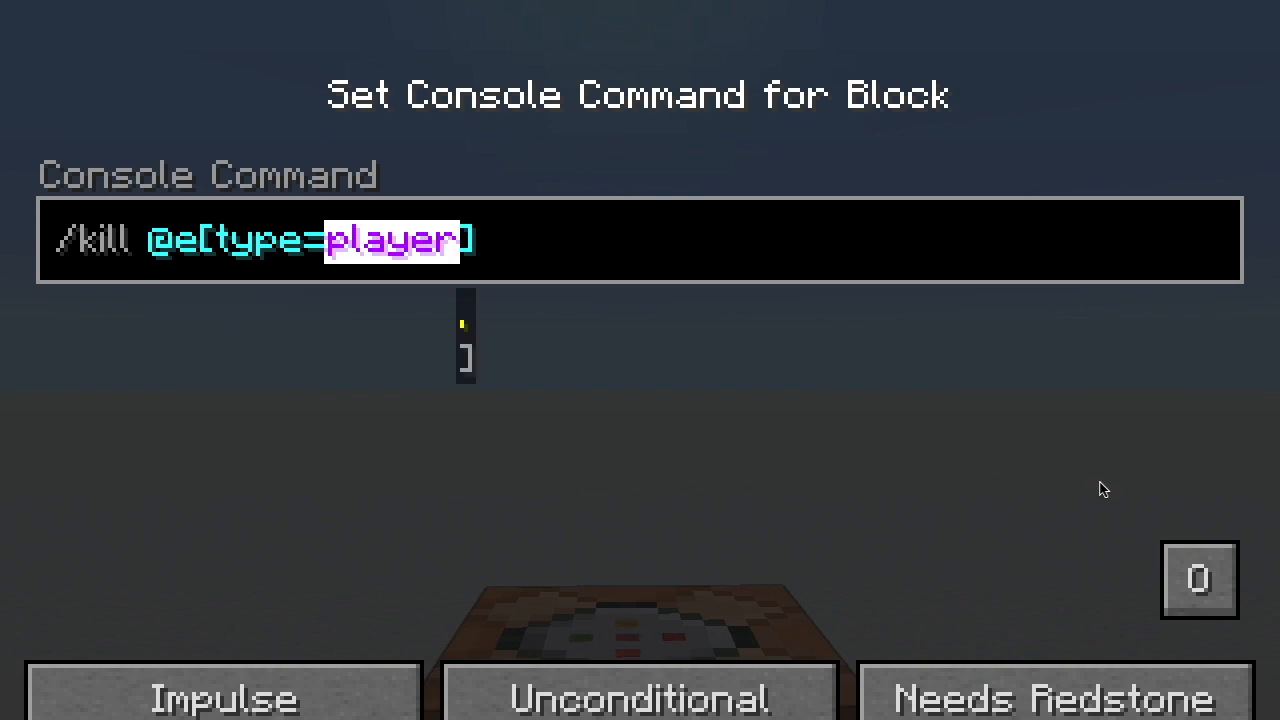
{"action": "type", "text": "zombie"}
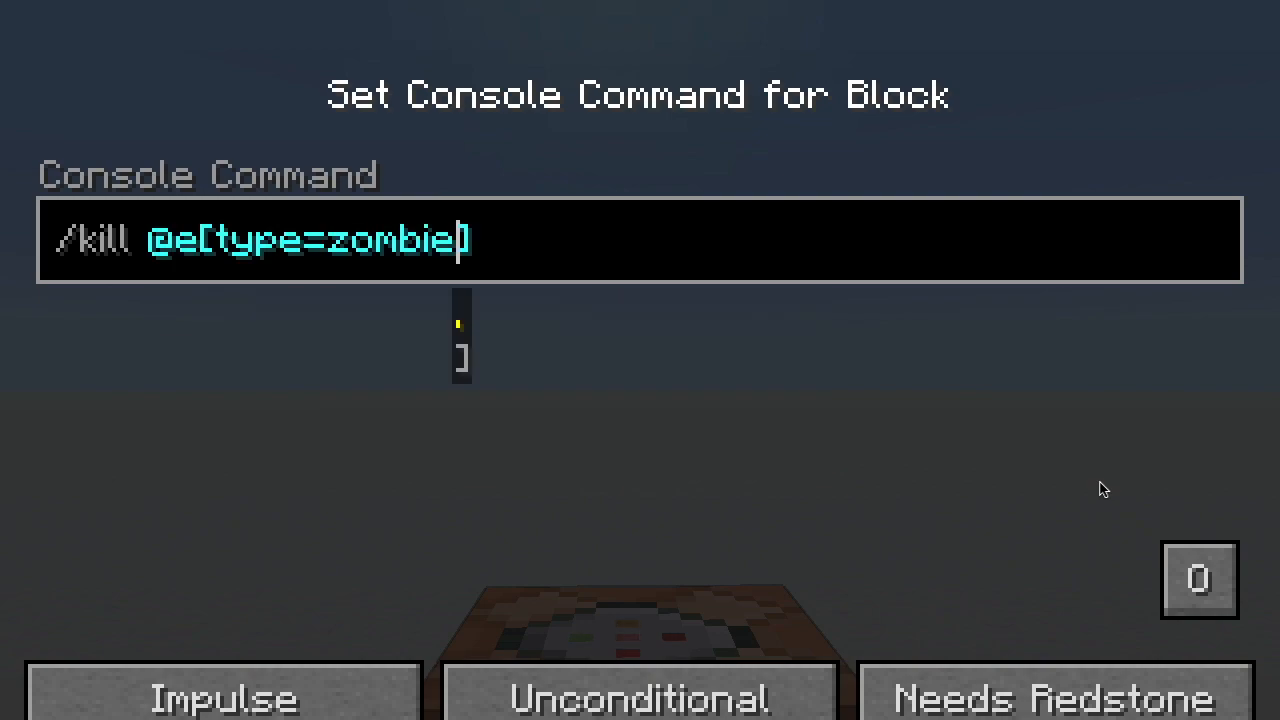
{"action": "key", "text": "BackSpace"}
{"action": "key", "text": "BackSpace"}
{"action": "key", "text": "BackSpace"}
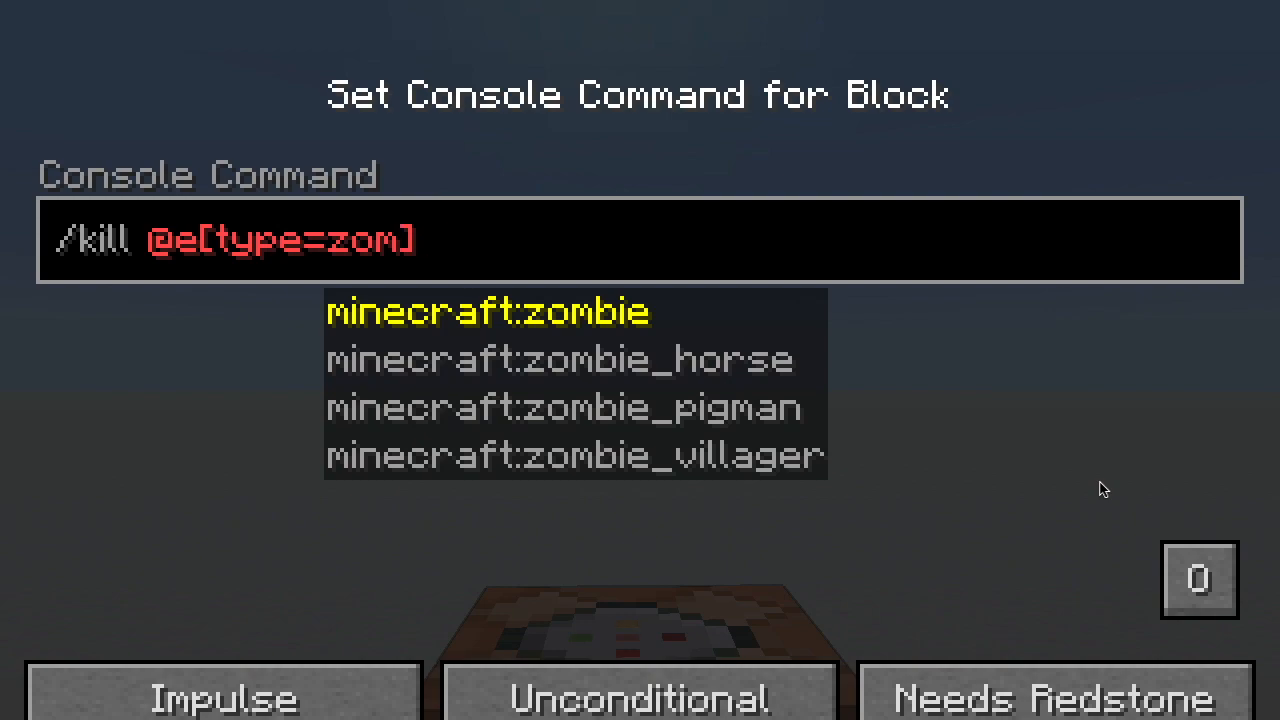
{"action": "key", "text": "BackSpace"}
{"action": "key", "text": "BackSpace"}
{"action": "key", "text": "BackSpace"}
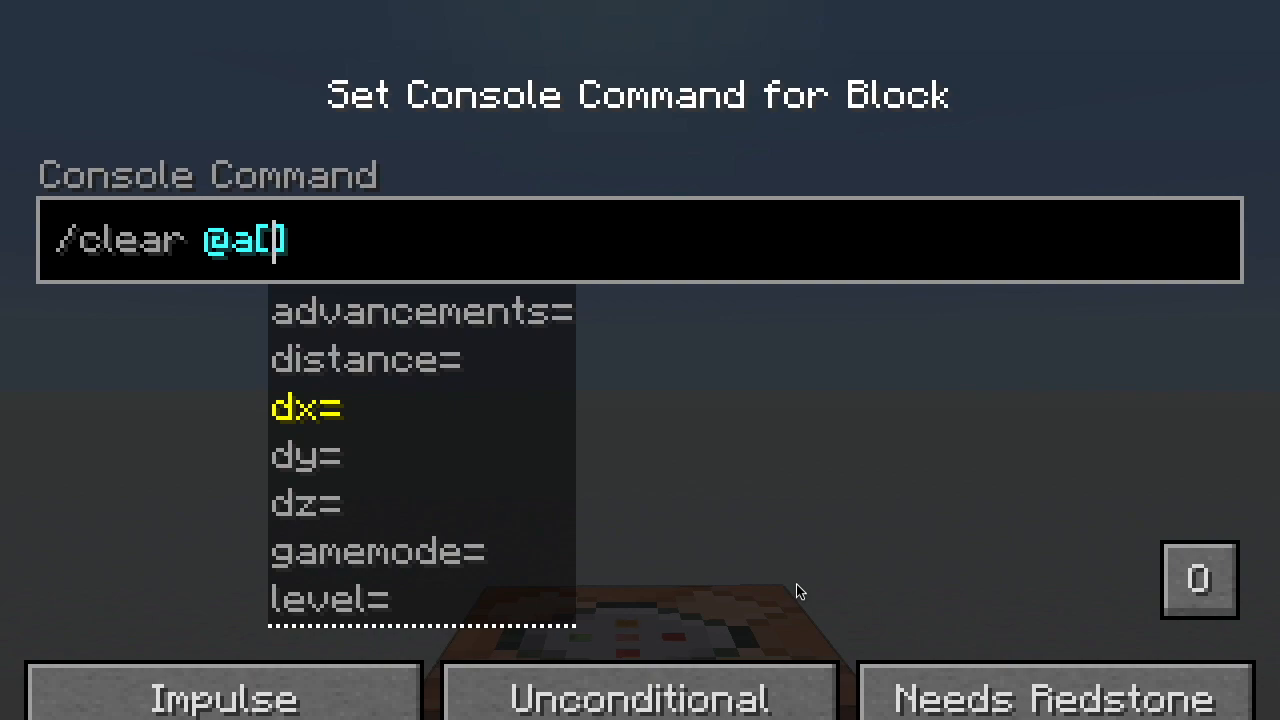
Step: Add distance=1..10 to the @a selector, then drop the lower bound to leave ..10
{"action": "left_click", "coordinate": [420, 362]}
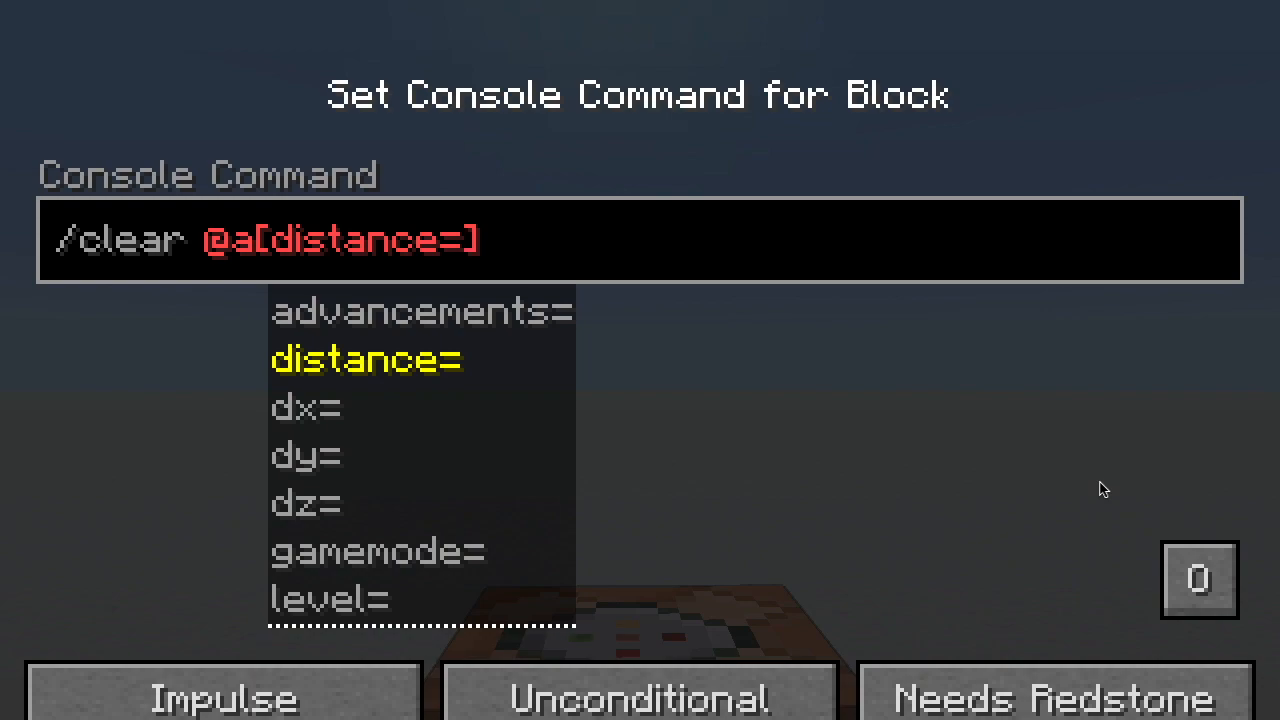
{"action": "key", "text": "Escape"}
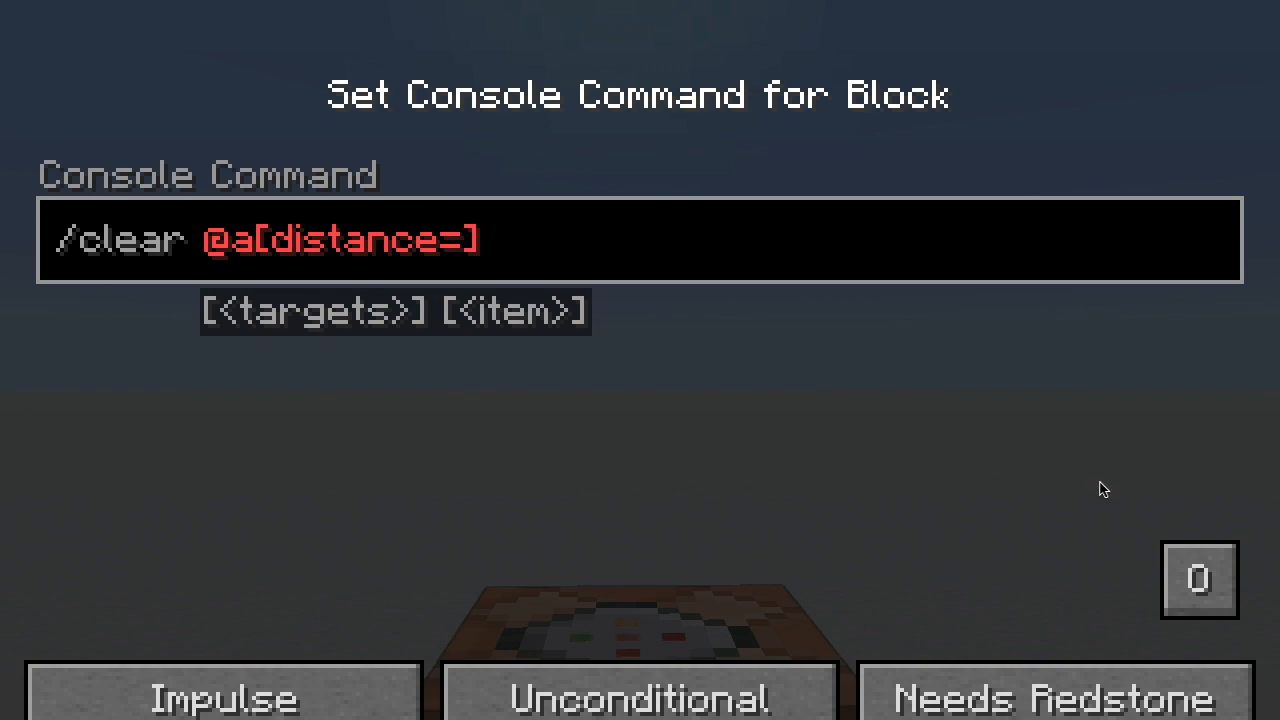
{"action": "type", "text": "1"}
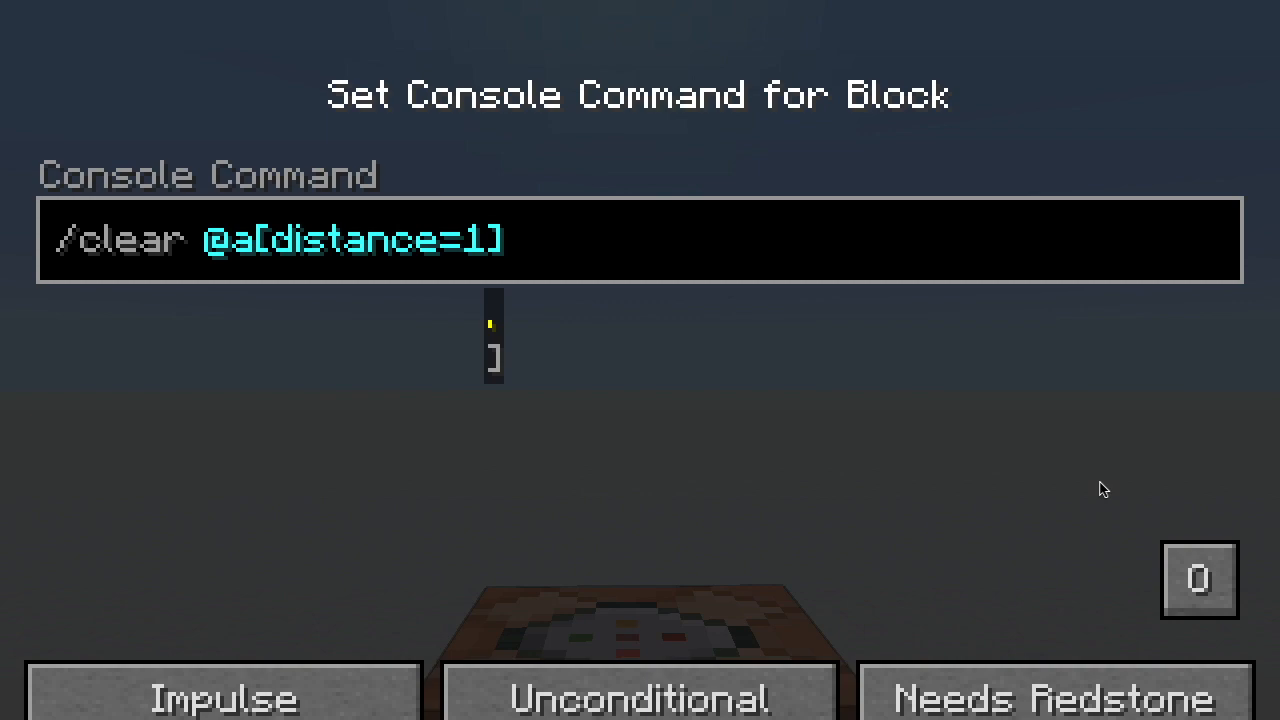
{"action": "type", "text": "..10"}
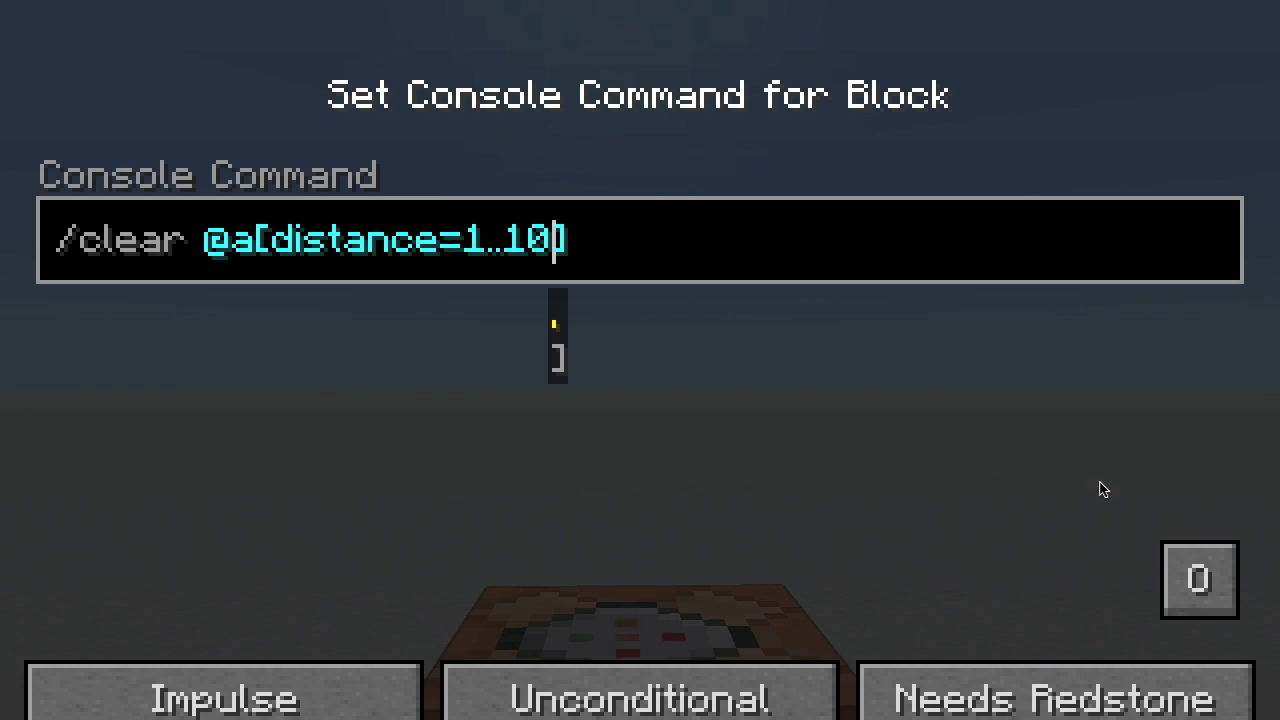
{"action": "key", "text": "Left"}
{"action": "key", "text": "Left"}
{"action": "key", "text": "Left"}
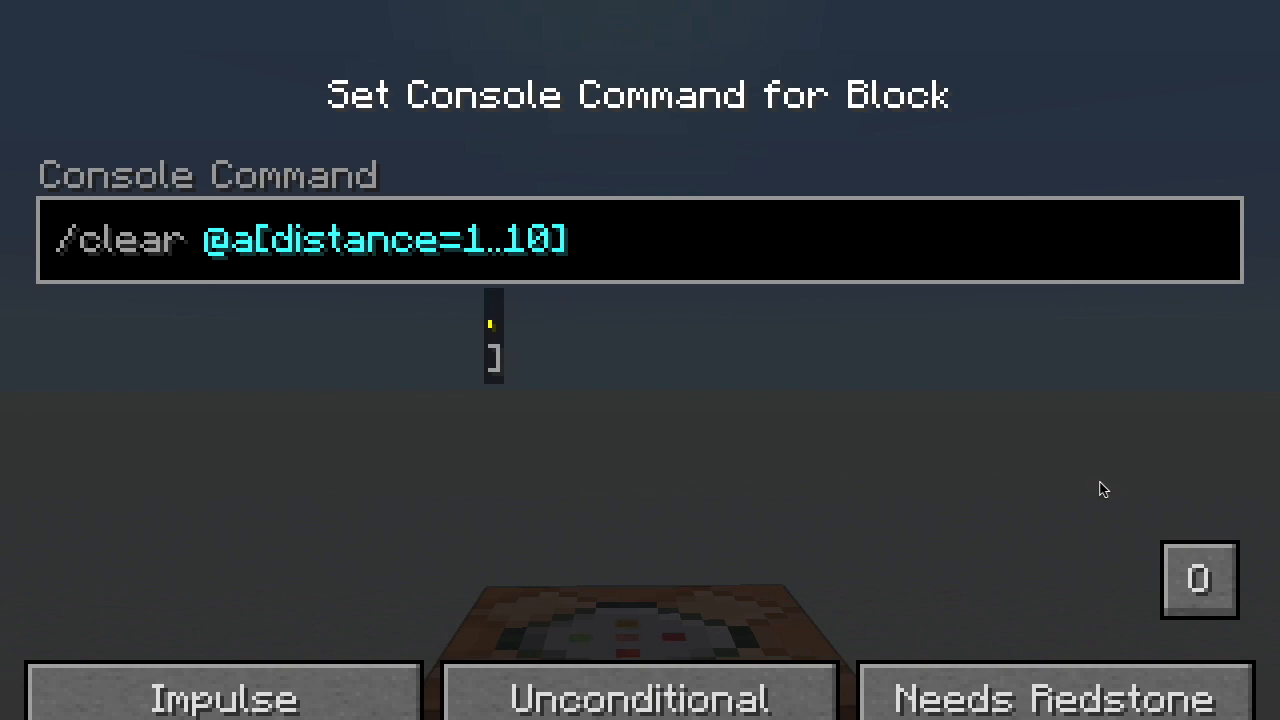
{"action": "key", "text": "BackSpace"}
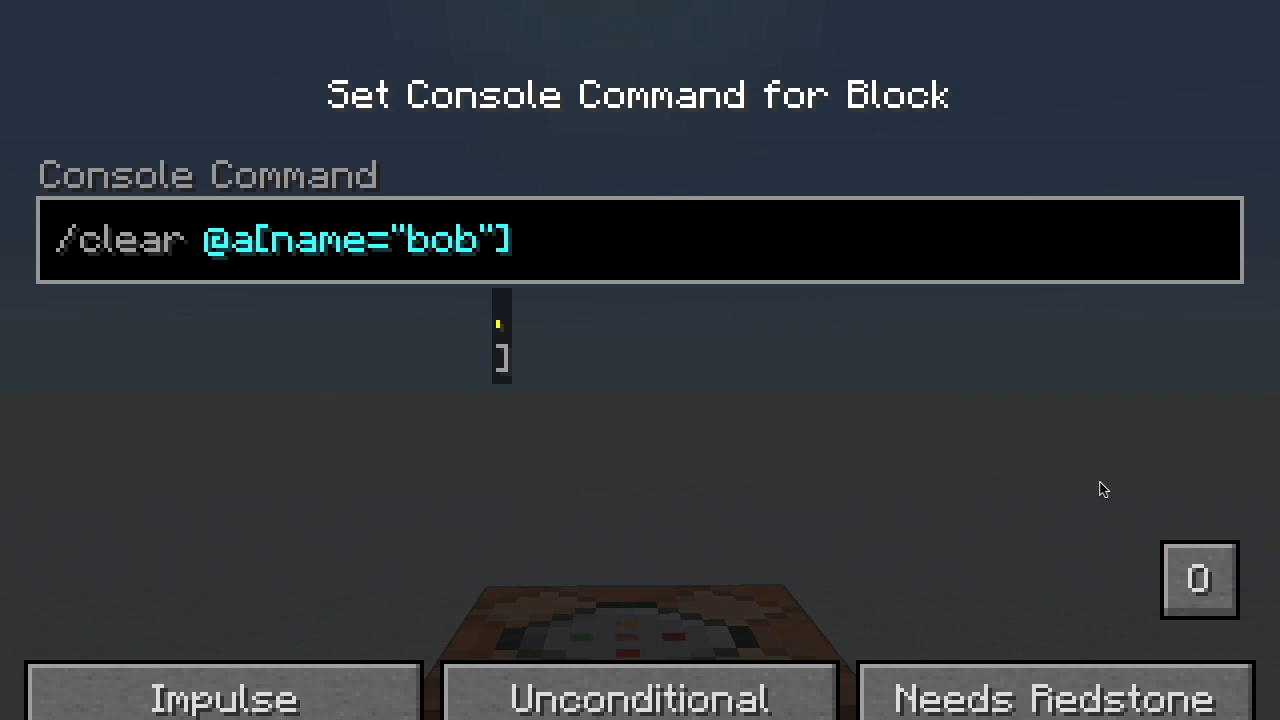
{"action": "type", "text": ","}
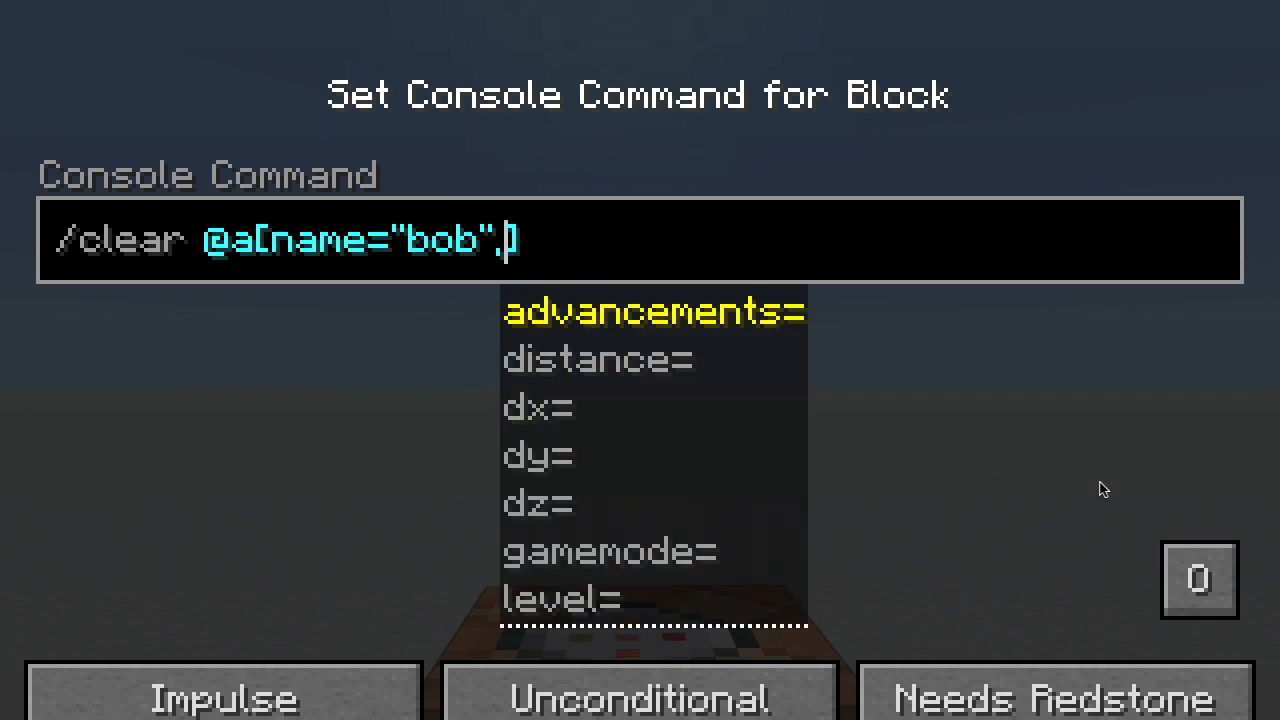
{"action": "type", "text": "distance=3.."}
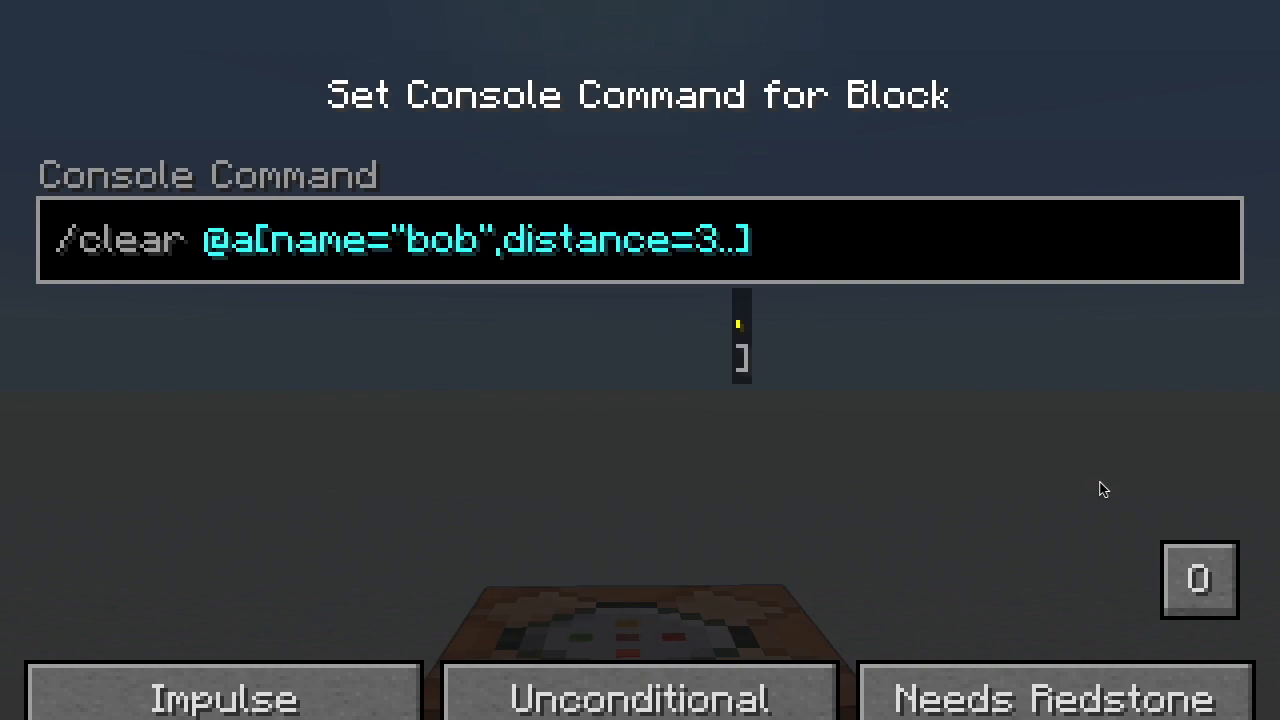
{"action": "type", "text": ","}
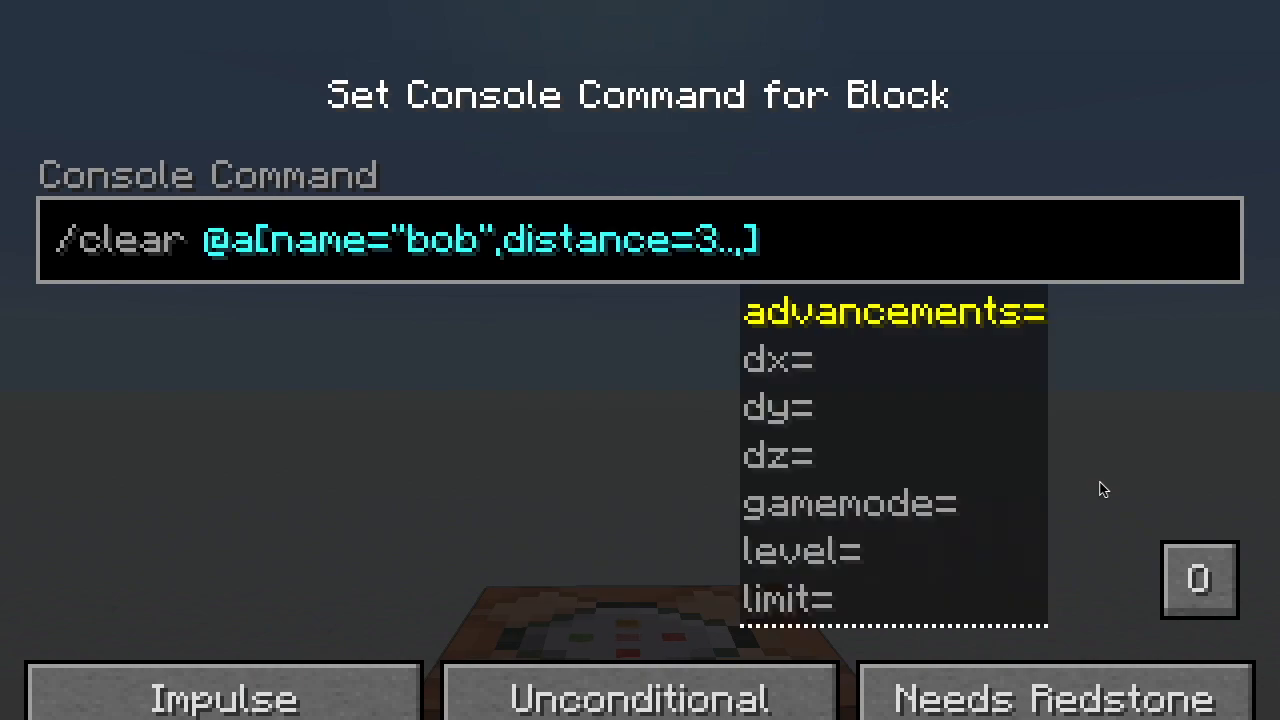
Step: Chain a level= argument after the name and distance filters using comma separators
{"action": "key", "text": "Down"}
{"action": "key", "text": "Down"}
{"action": "key", "text": "Down"}
{"action": "key", "text": "Down"}
{"action": "key", "text": "Down"}
{"action": "key", "text": "Tab"}
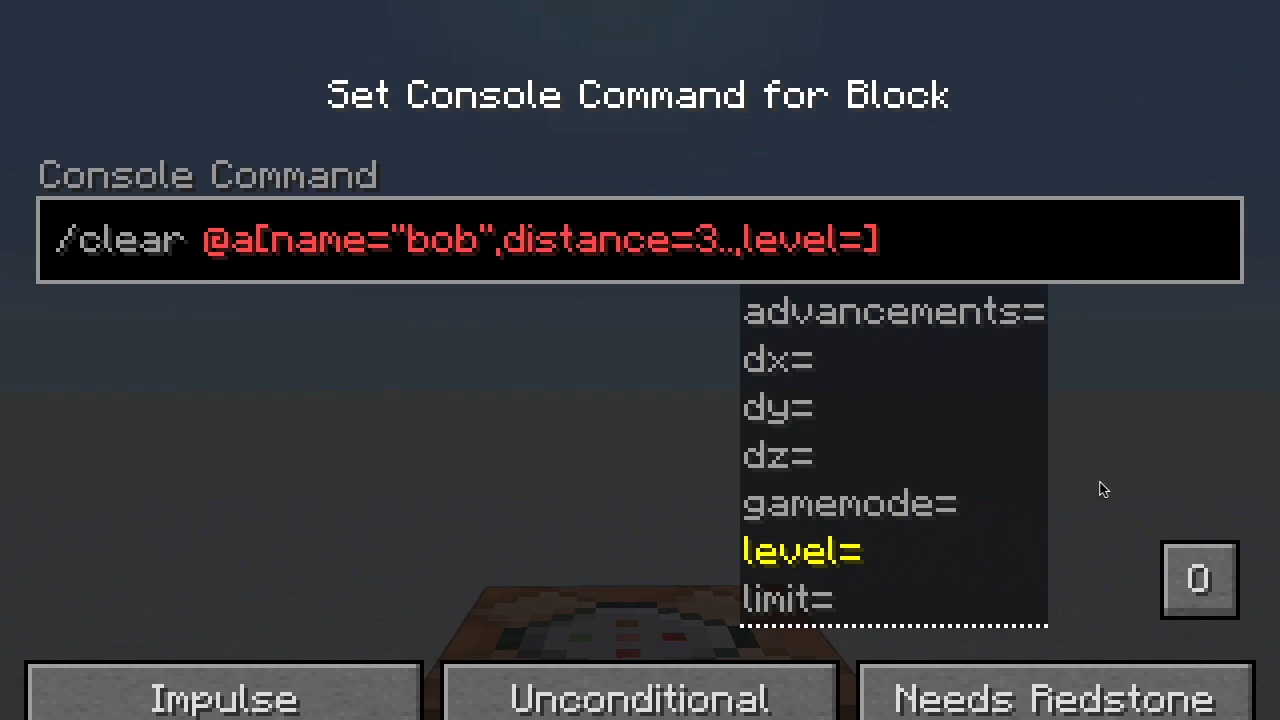
{"action": "type", "text": "1.."}
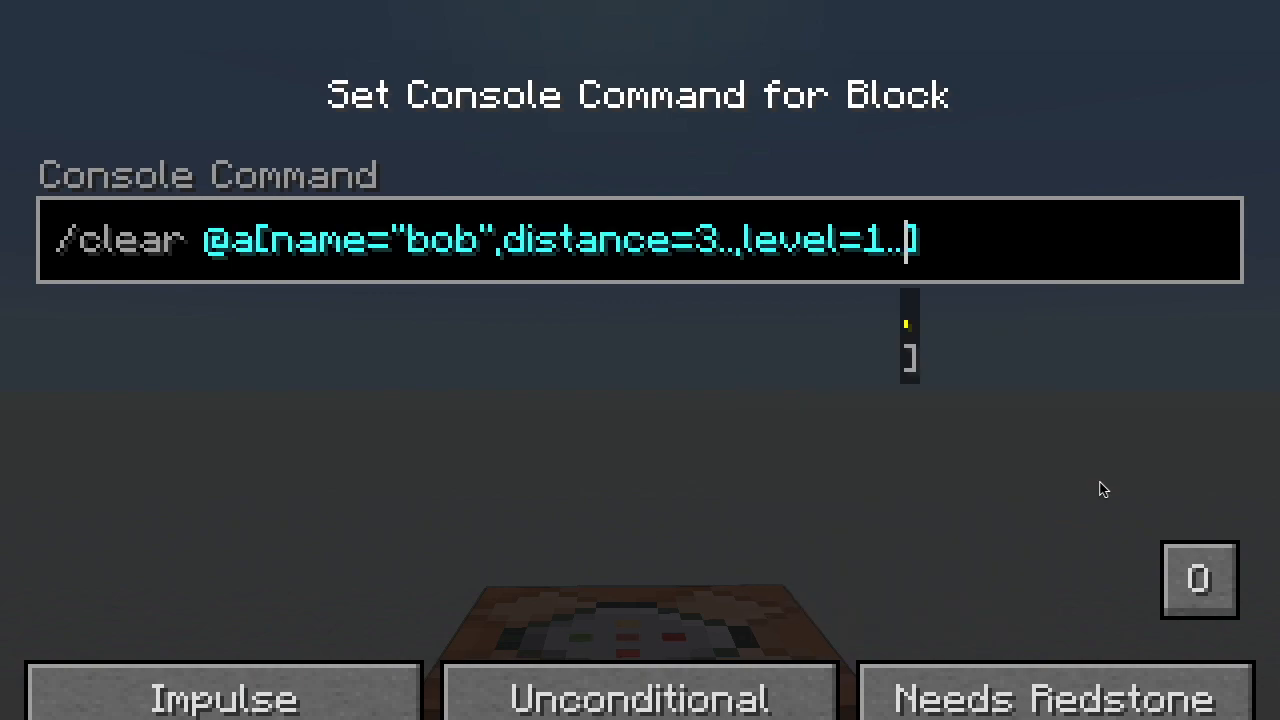
{"action": "type", "text": ","}
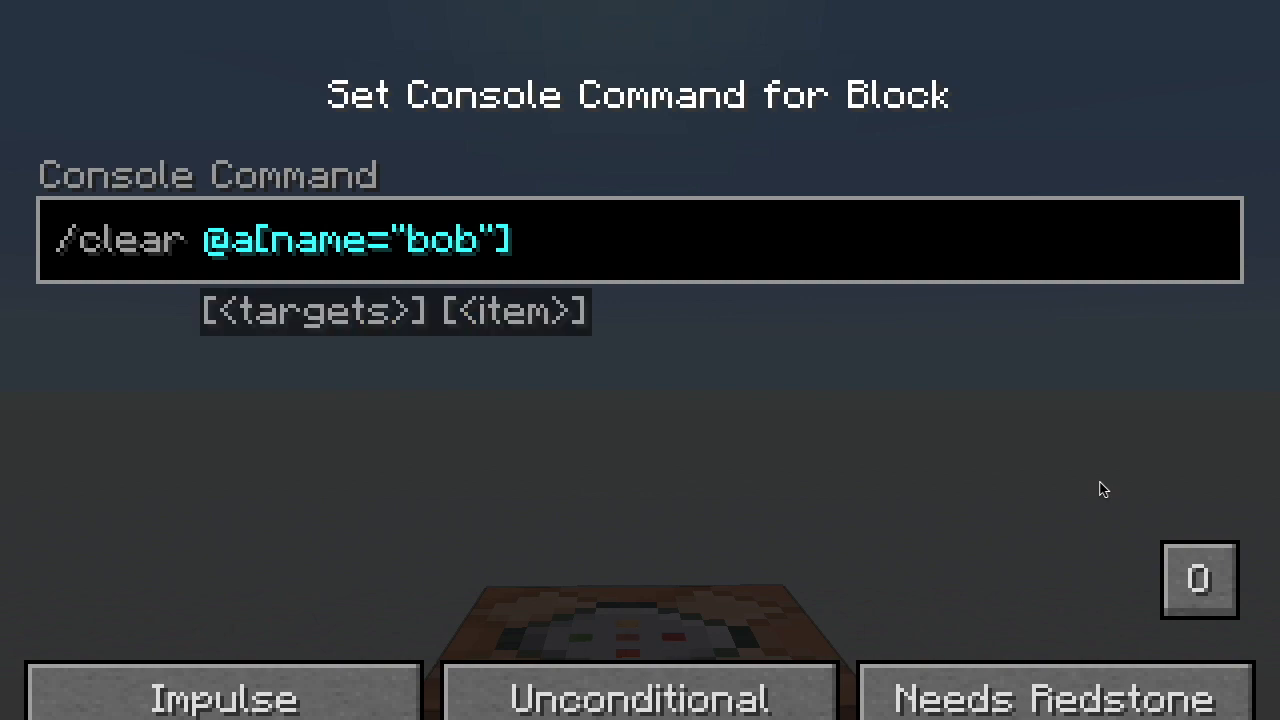
Step: Insert ! before bob so the selector reads name="!bob", excluding that player
{"action": "key", "text": "Left"}
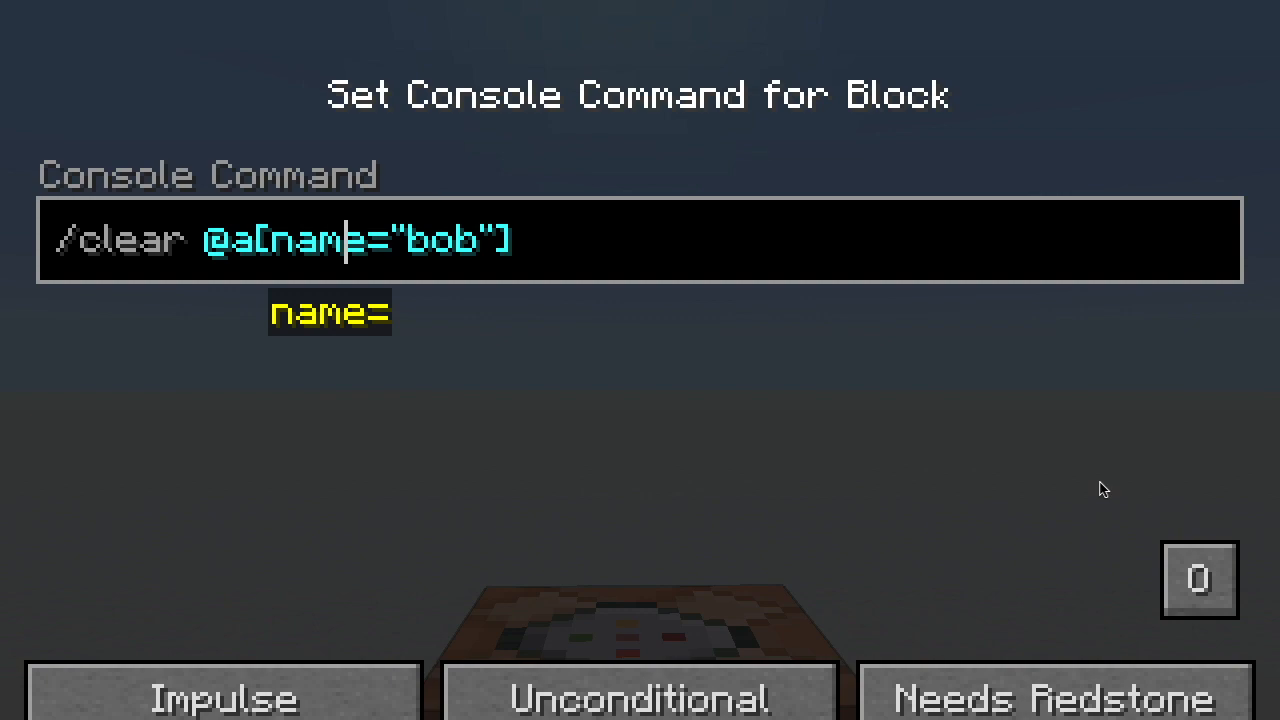
{"action": "key", "text": "Right"}
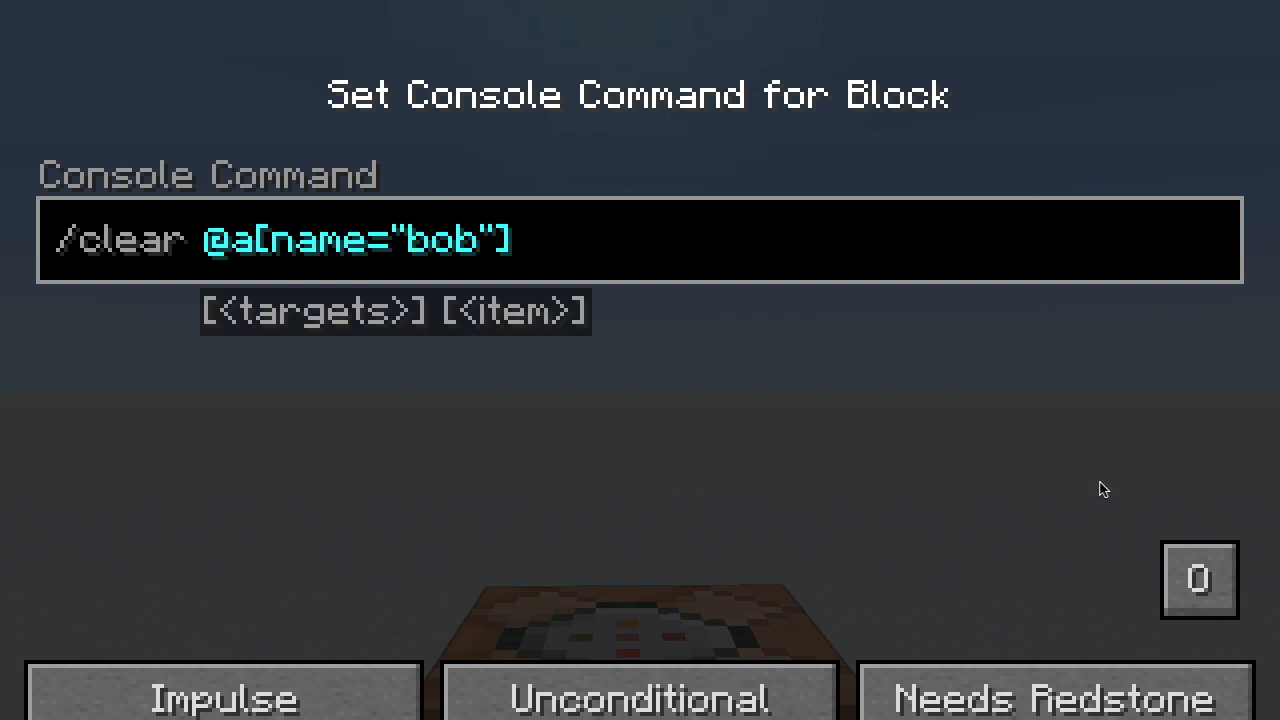
{"action": "type", "text": "!"}
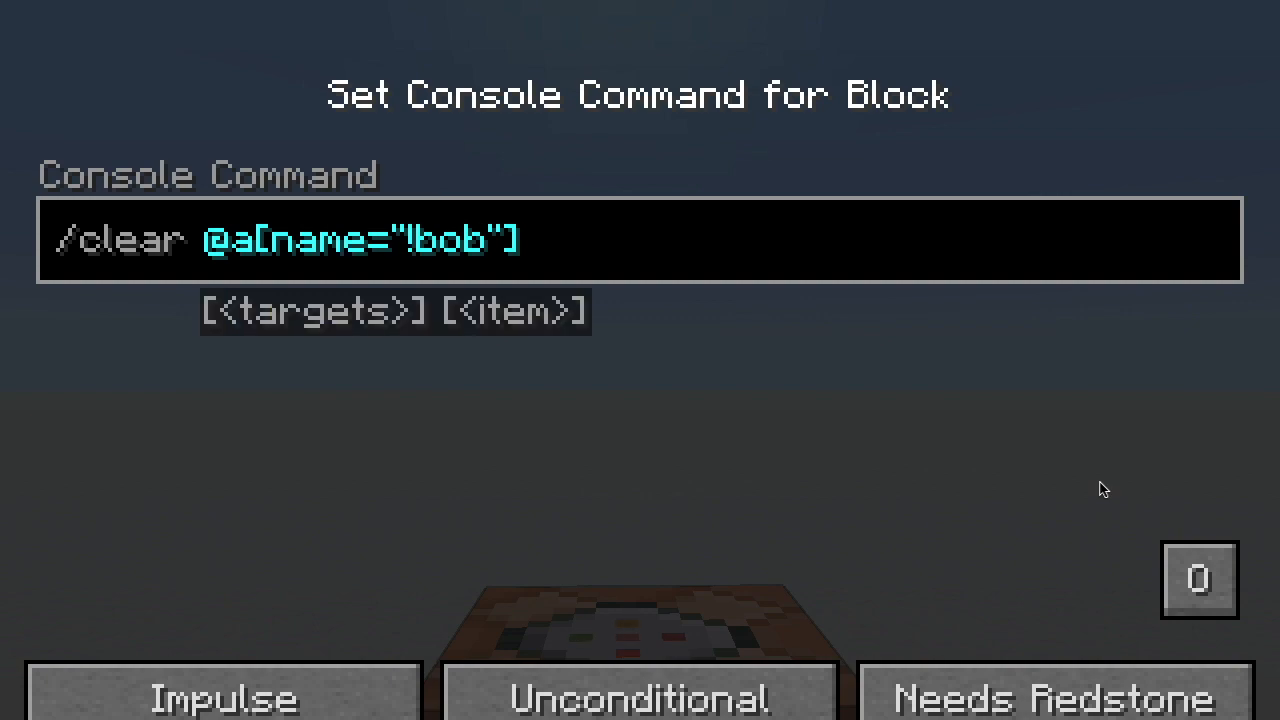